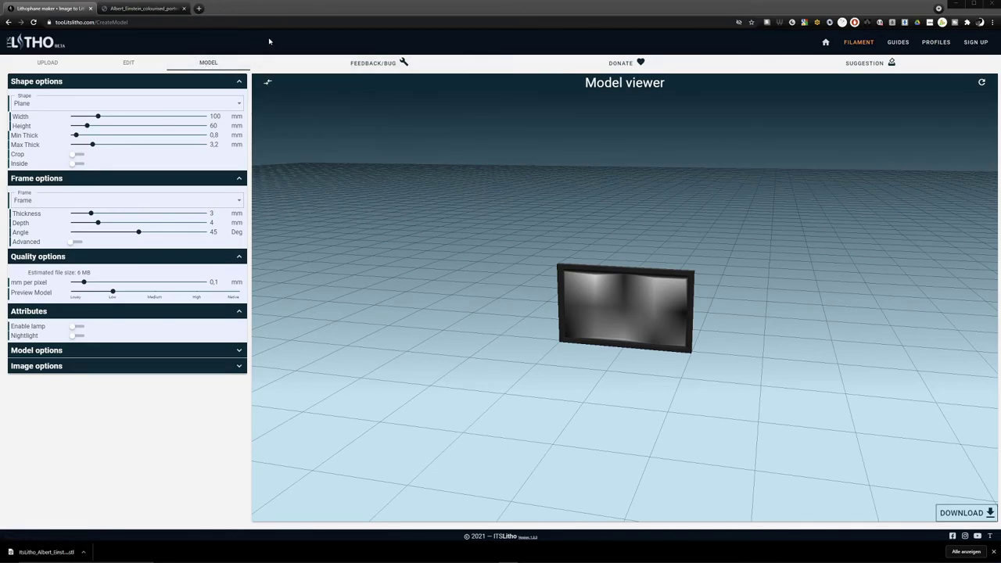
# Upload Albert_Einstein_colourised_portrait_scaled.jpg into ItsLitho from the file dialog
pyautogui.click(46, 65)
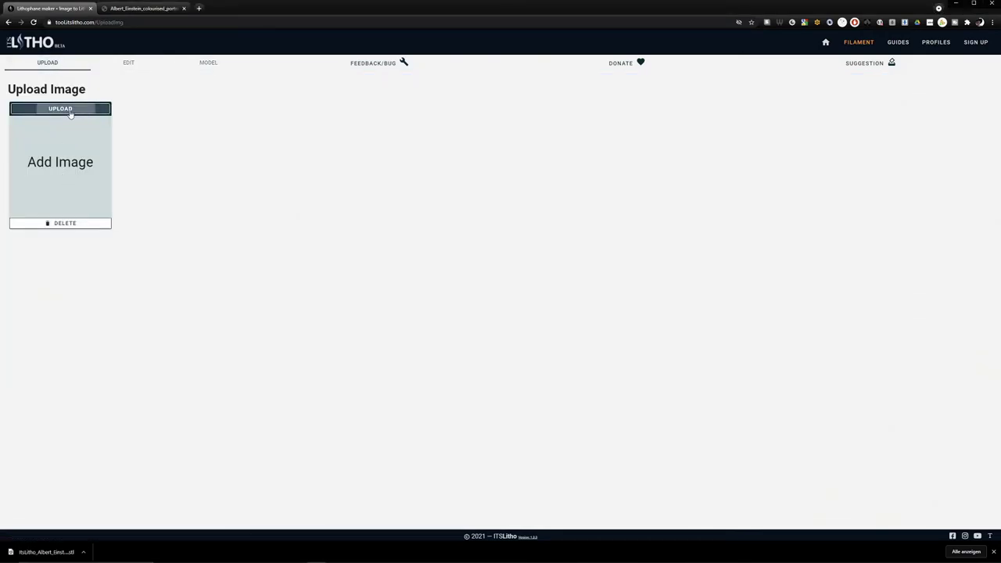
pyautogui.click(73, 108)
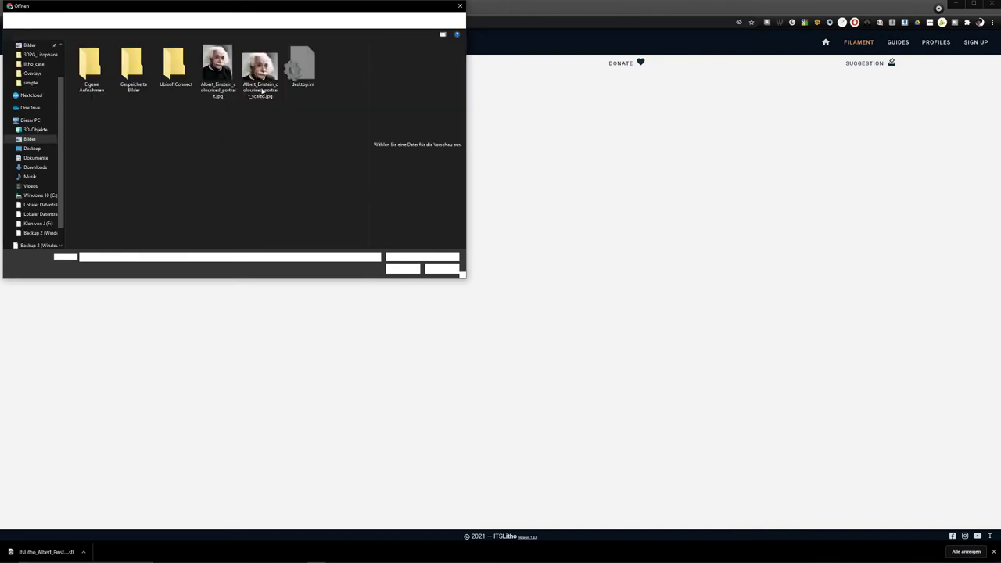
pyautogui.click(258, 75)
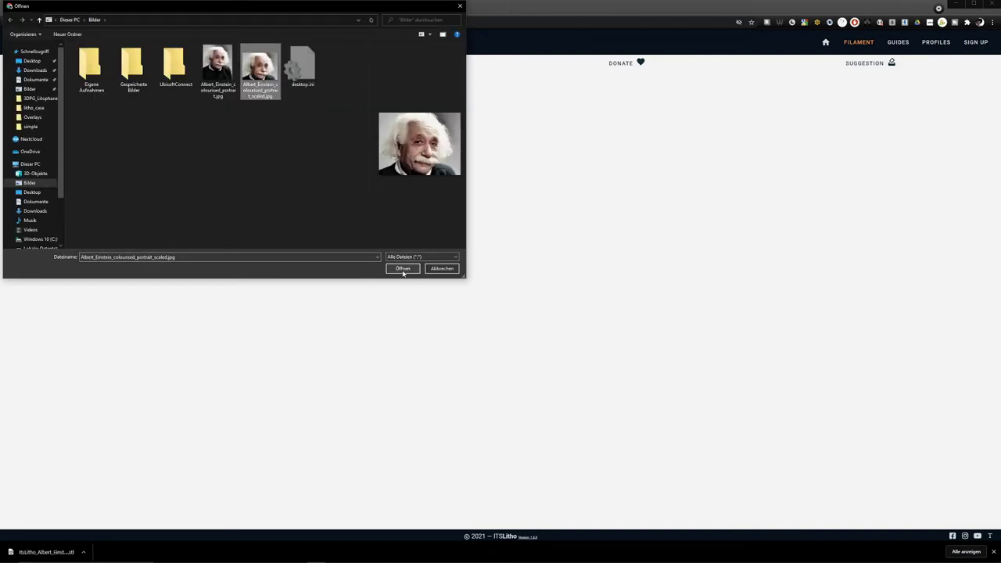
pyautogui.click(402, 268)
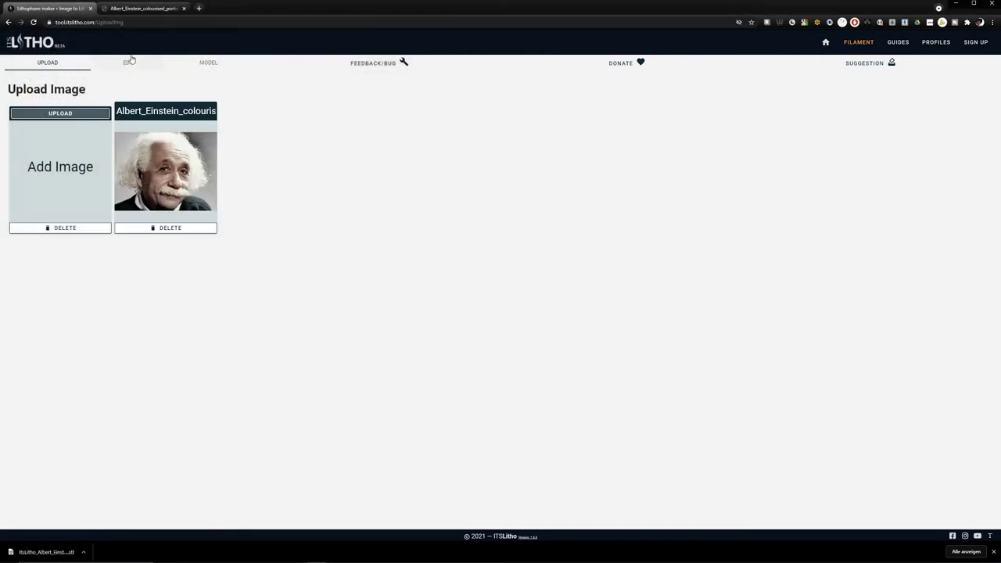
pyautogui.click(131, 64)
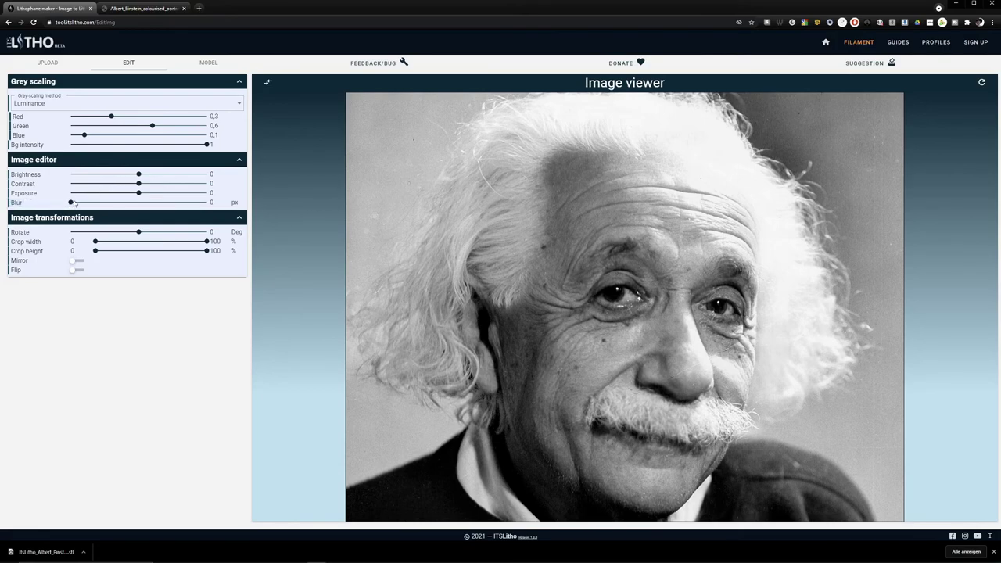
pyautogui.moveTo(70, 204)
pyautogui.mouseDown()
pyautogui.moveTo(116, 204)
pyautogui.moveTo(70, 203)
pyautogui.mouseUp()
# Set the lithophane width to 90 mm (69.2 mm high) and maximum thickness to 2.8 mm
pyautogui.click(208, 64)
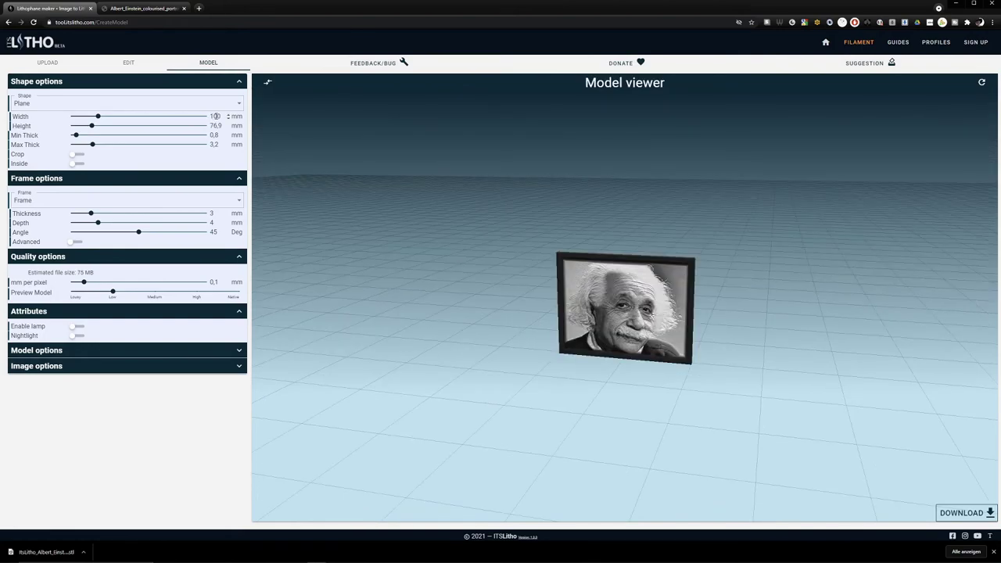
pyautogui.doubleClick(216, 116)
pyautogui.write('90')
pyautogui.press('Return')
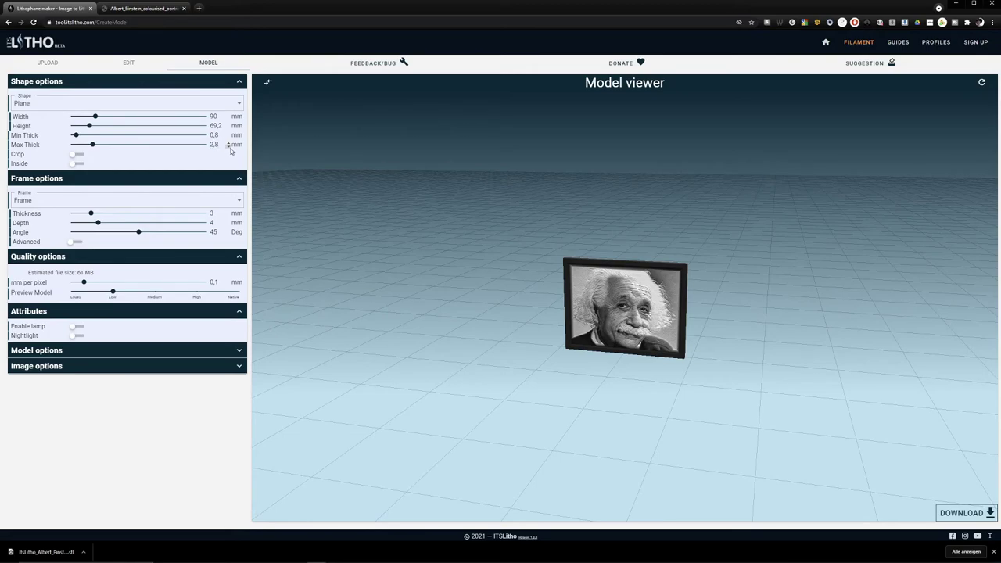
pyautogui.click(229, 148)
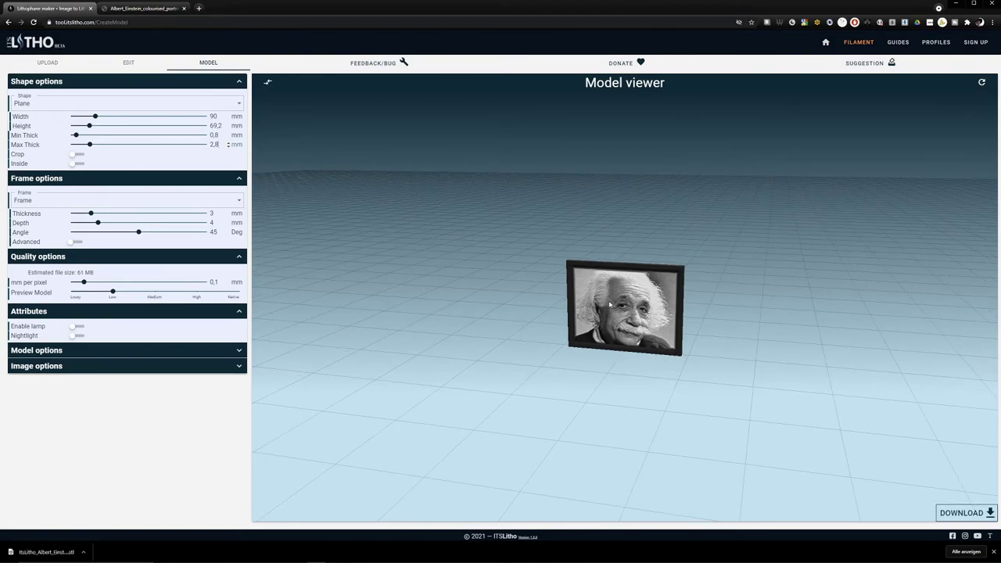
pyautogui.scroll(5, 610, 305)
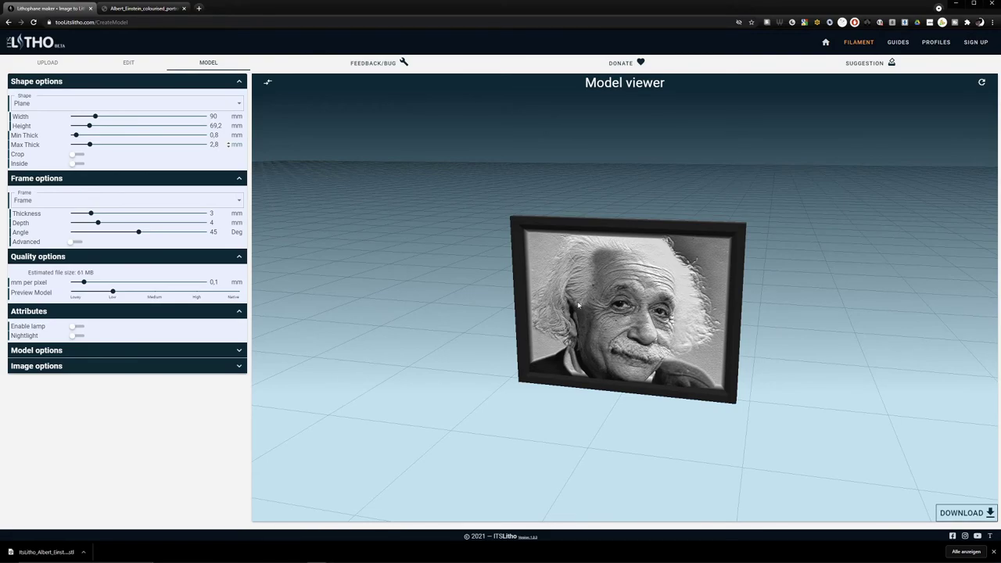
pyautogui.moveTo(579, 304); pyautogui.dragTo(599, 276)
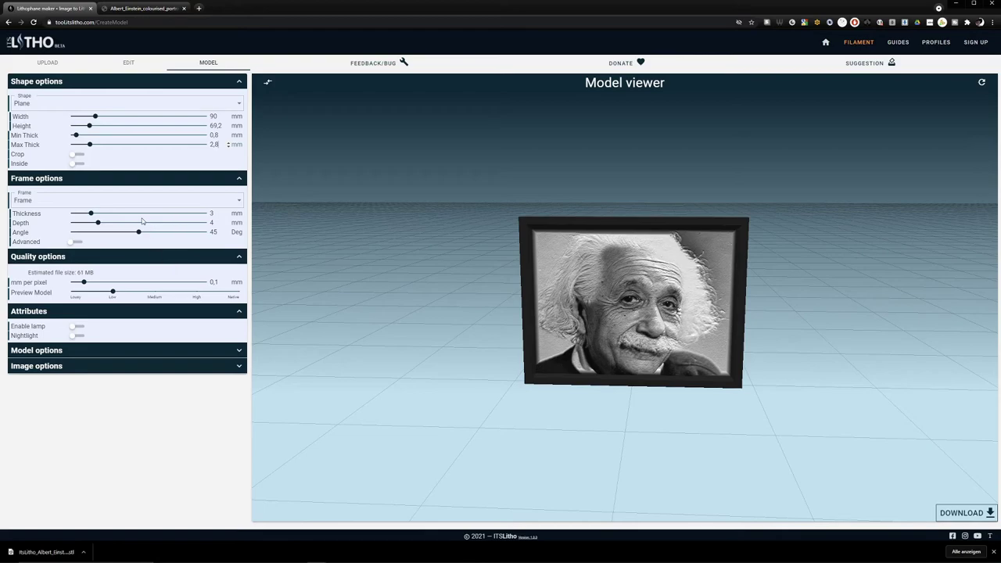
# Change the frame style to Border with a 2 mm thickness
pyautogui.click(102, 203)
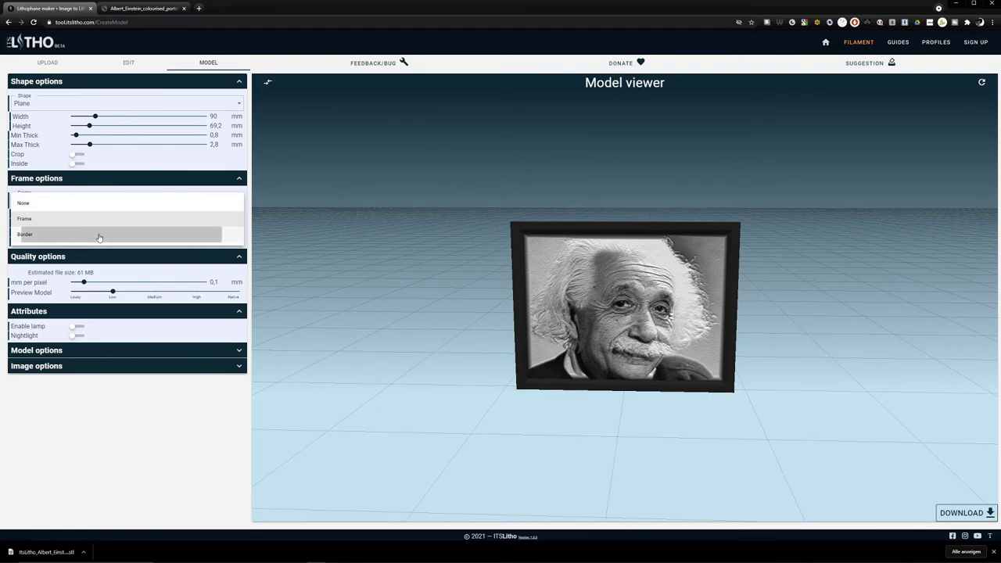
pyautogui.click(100, 234)
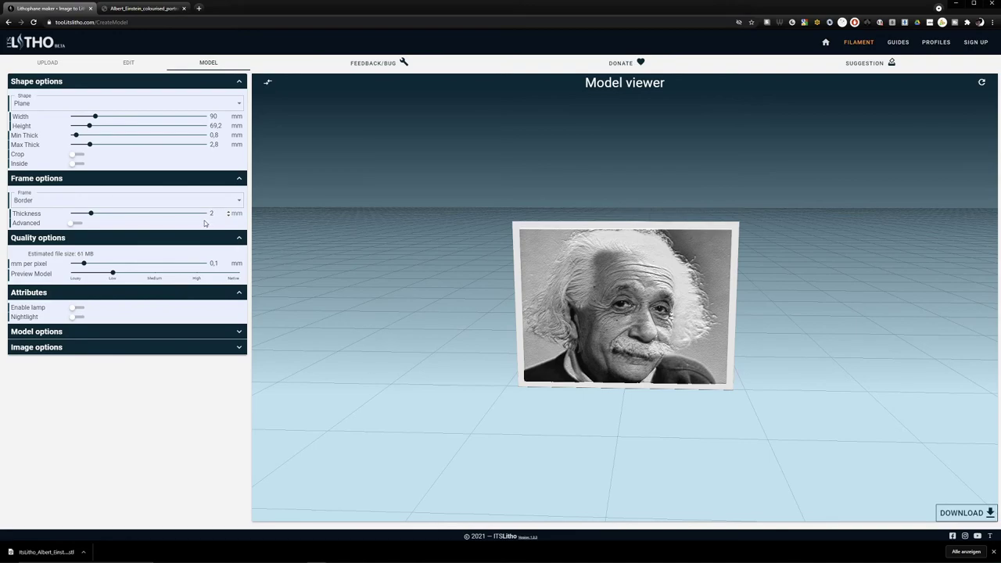
pyautogui.click(204, 223)
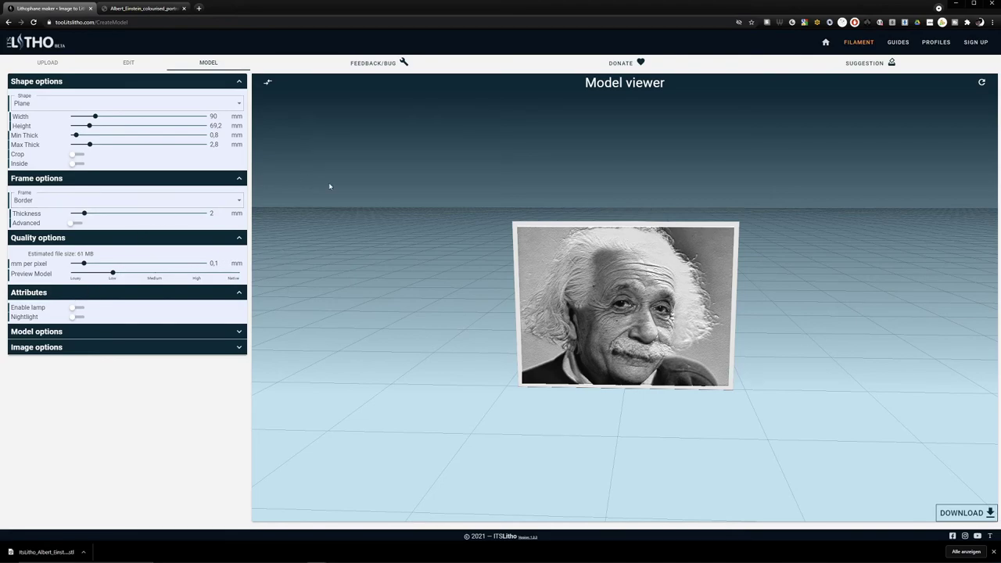
pyautogui.moveTo(652, 210); pyautogui.dragTo(614, 238)
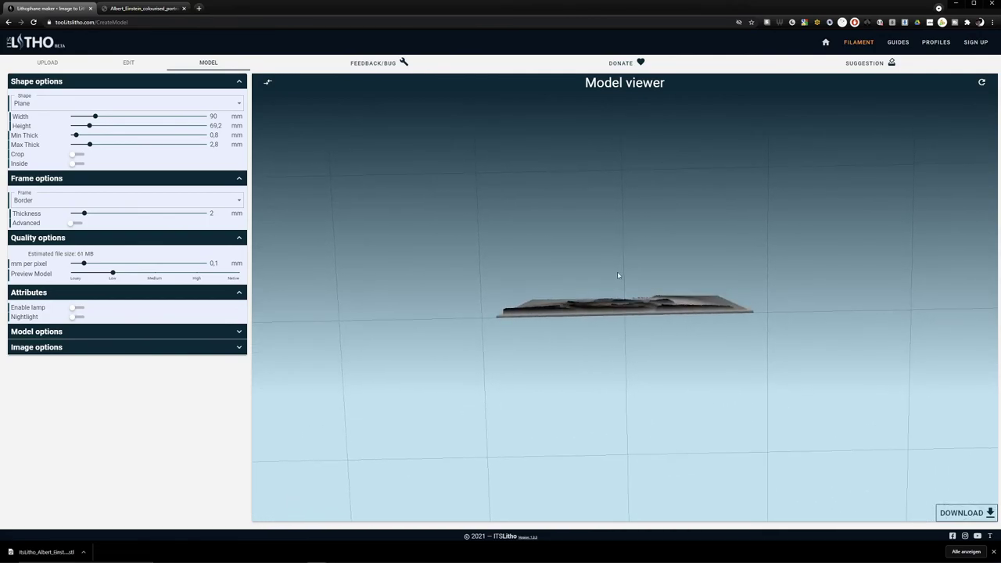
pyautogui.scroll(5, 618, 340)
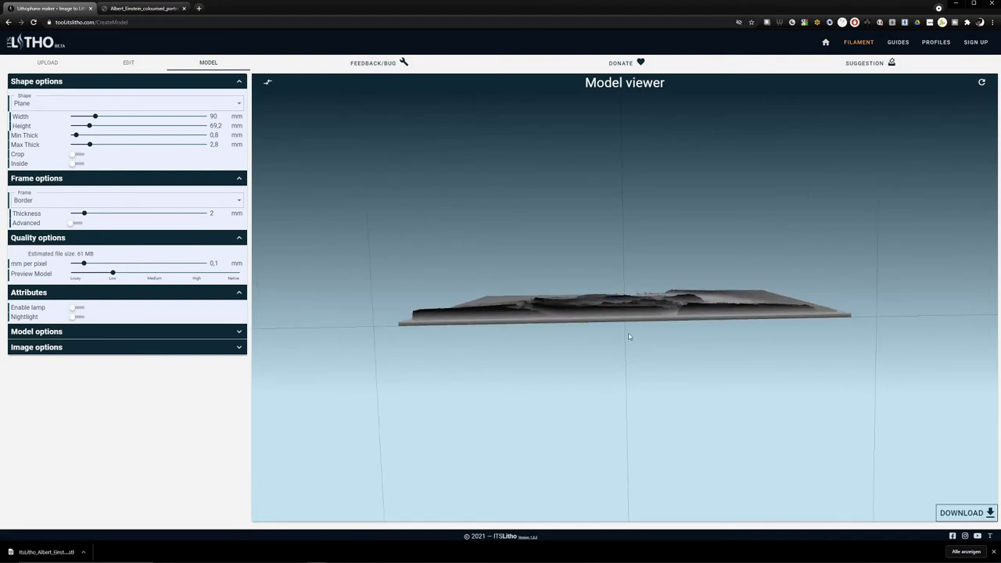
pyautogui.scroll(4, 629, 336)
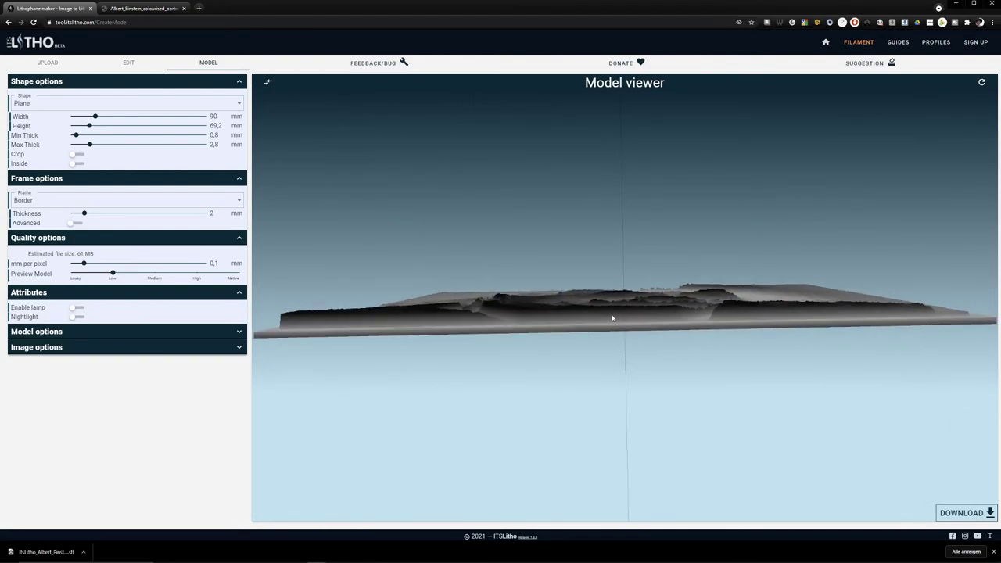
pyautogui.moveTo(612, 317); pyautogui.dragTo(615, 414)
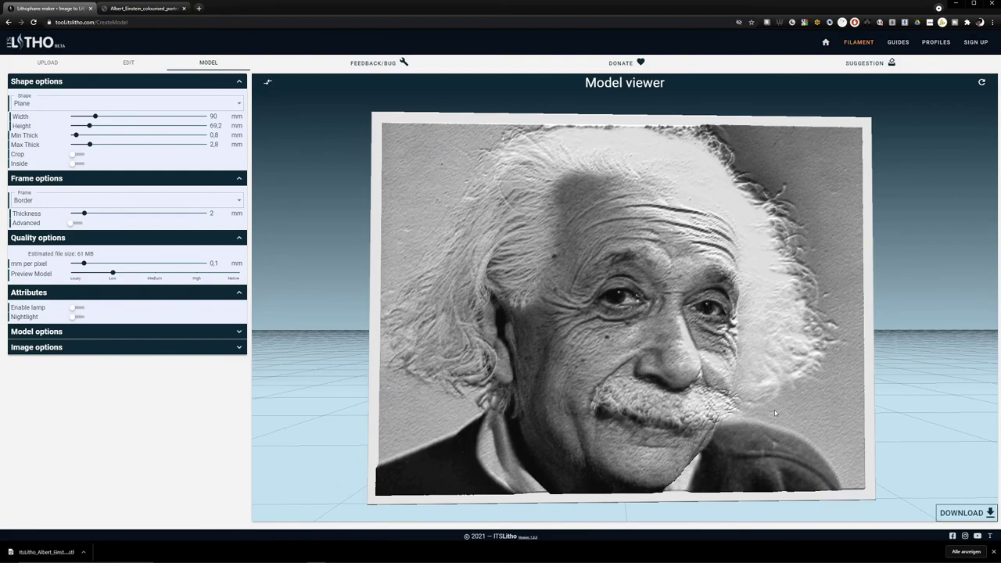
# Download the lithophane-only STL and open it in Elegoo Cura
pyautogui.click(962, 513)
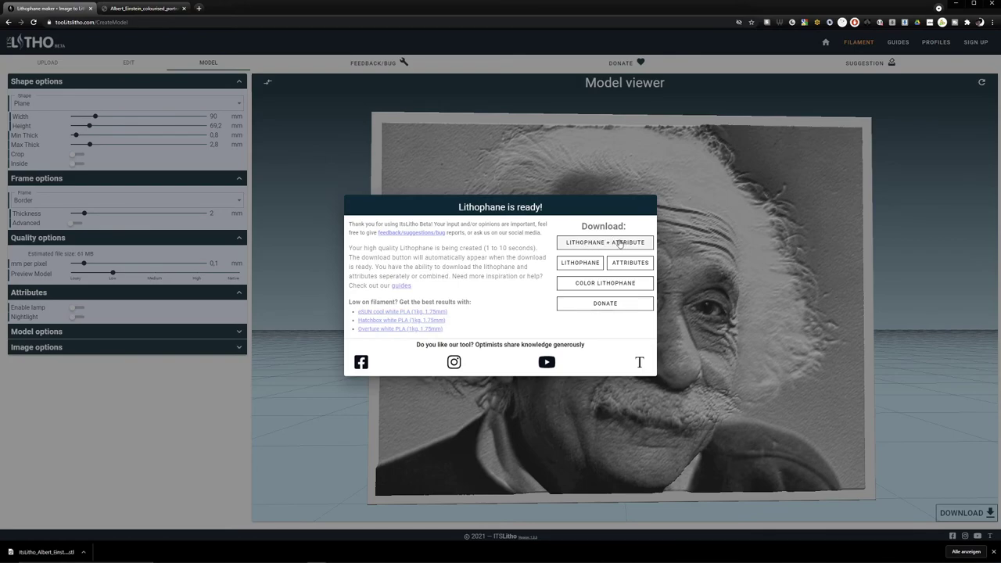
pyautogui.click(579, 264)
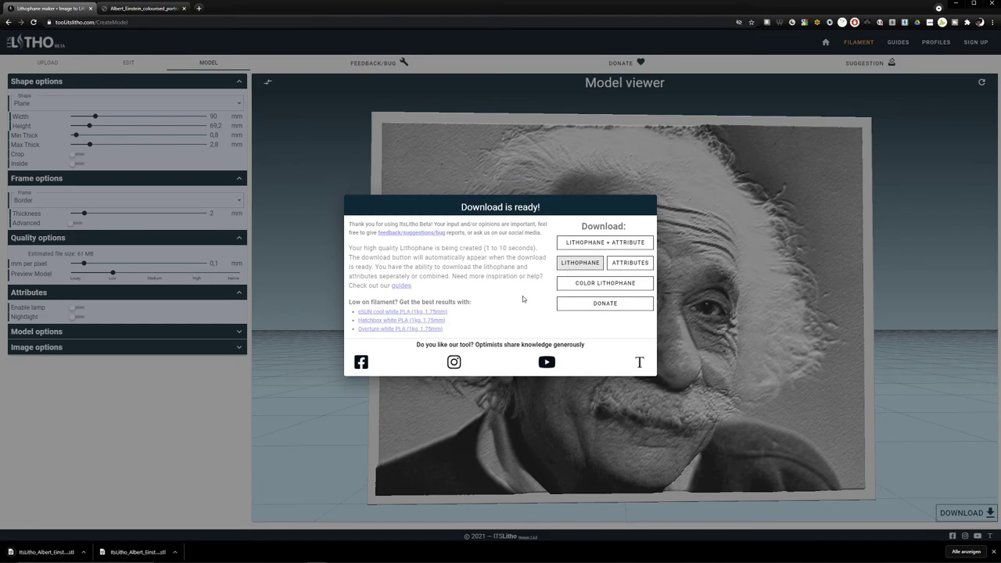
pyautogui.click(39, 554)
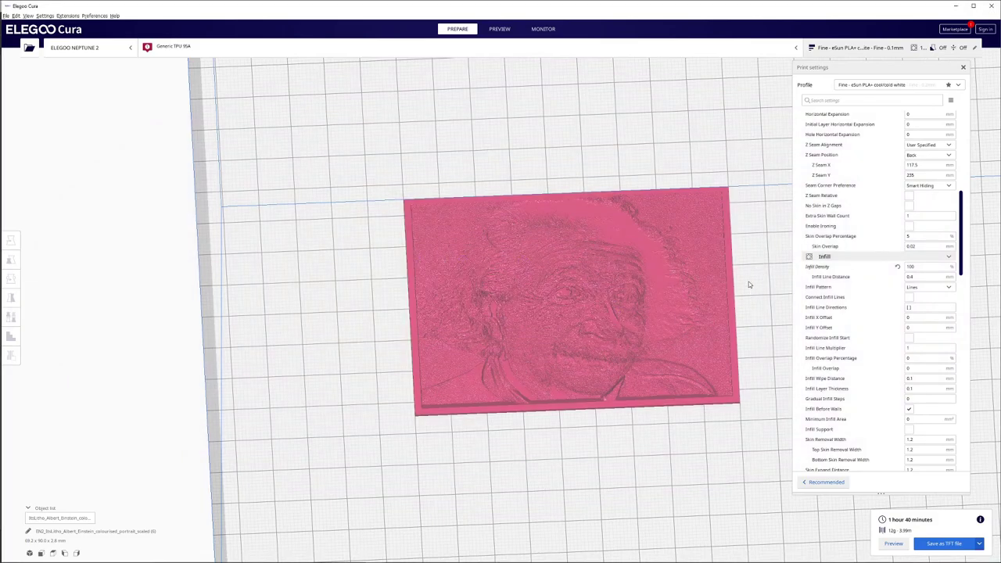
pyautogui.moveTo(750, 271); pyautogui.dragTo(636, 239, button='right')
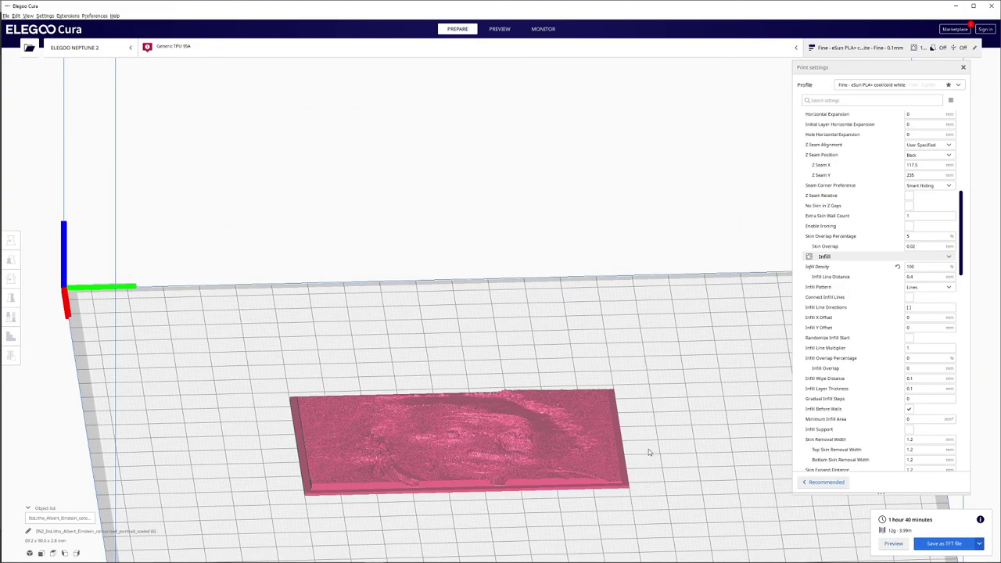
pyautogui.moveTo(645, 454); pyautogui.dragTo(648, 334, button='middle')
pyautogui.moveTo(551, 384); pyautogui.dragTo(540, 438, button='right')
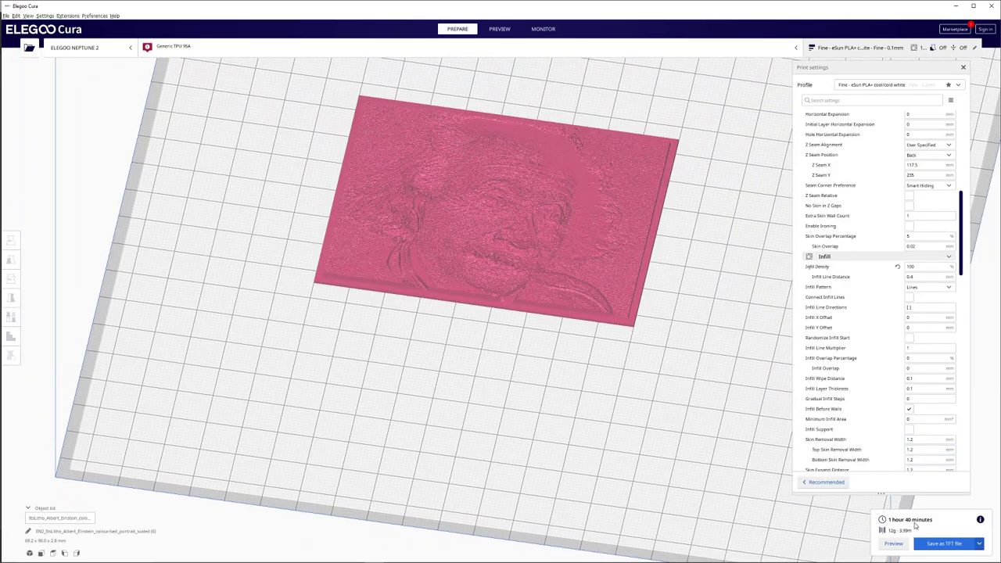
pyautogui.moveTo(962, 245); pyautogui.dragTo(961, 165)
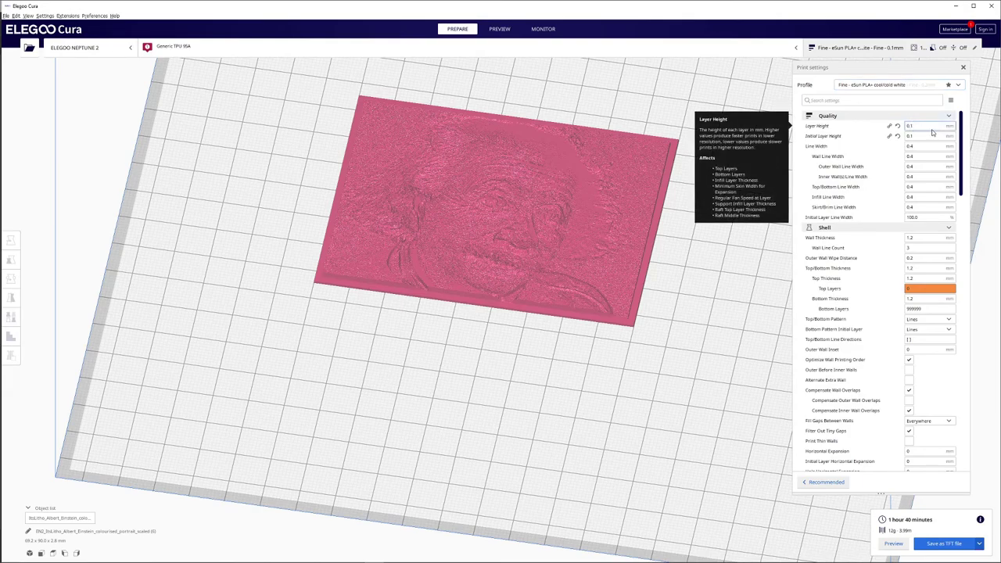
pyautogui.scroll(-2, 963, 166)
pyautogui.moveTo(963, 166); pyautogui.dragTo(968, 327)
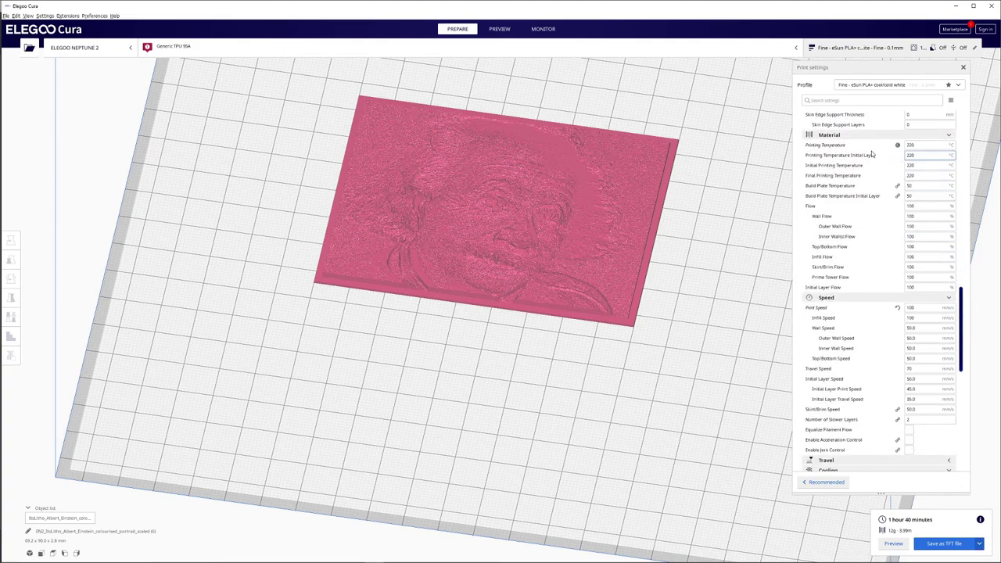
pyautogui.moveTo(920, 185)
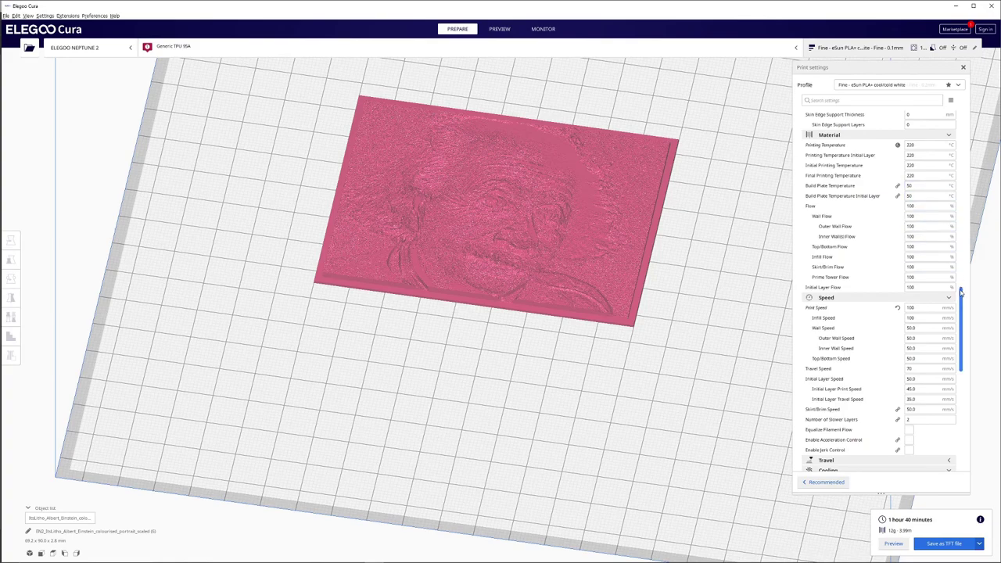
pyautogui.moveTo(961, 291); pyautogui.dragTo(970, 371)
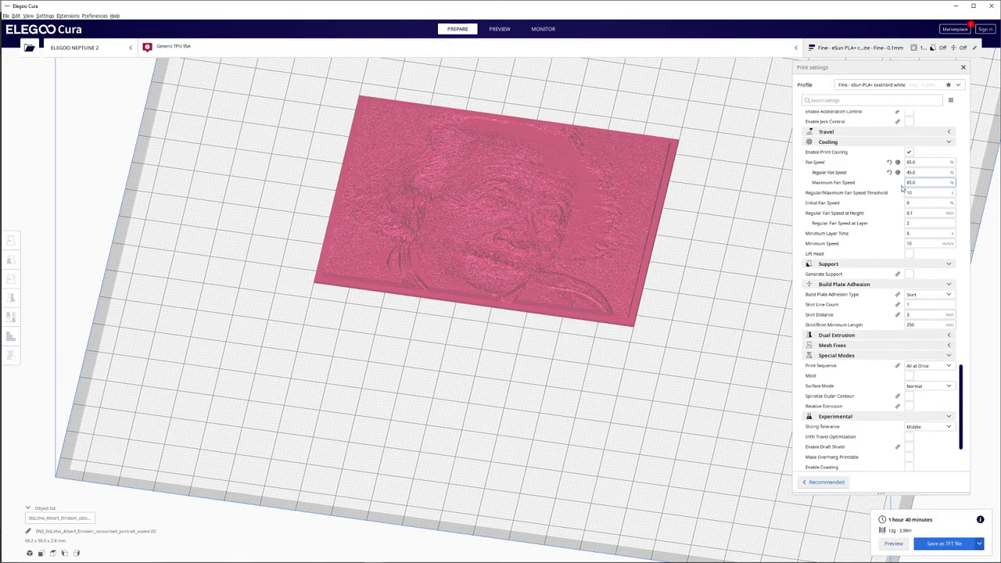
pyautogui.moveTo(923, 163)
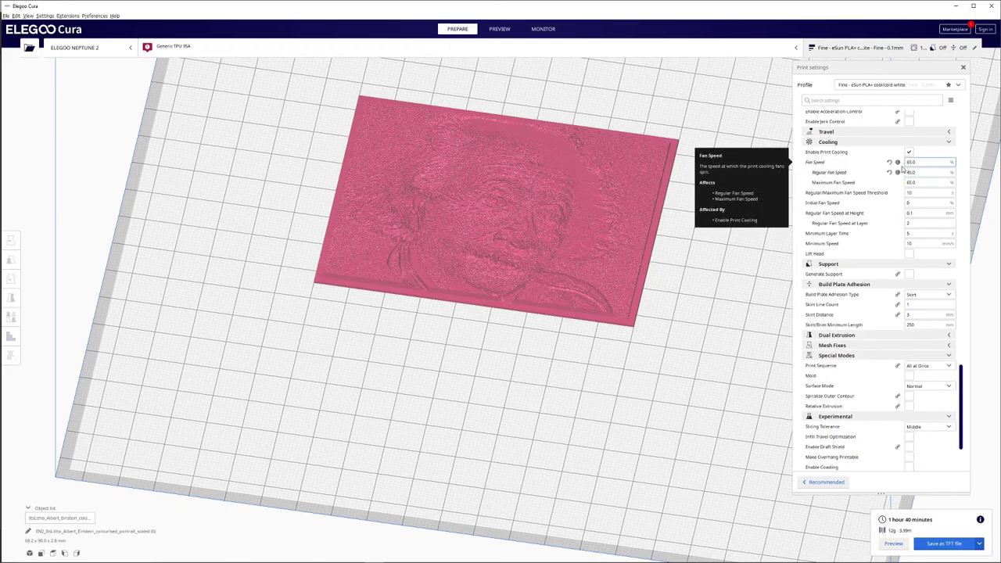
pyautogui.moveTo(911, 182)
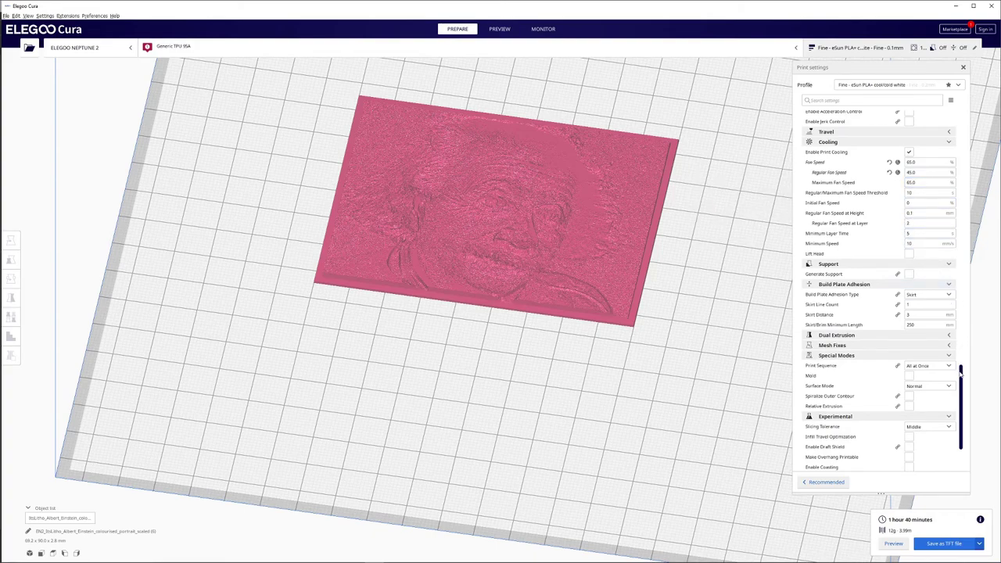
pyautogui.moveTo(962, 375); pyautogui.dragTo(962, 397)
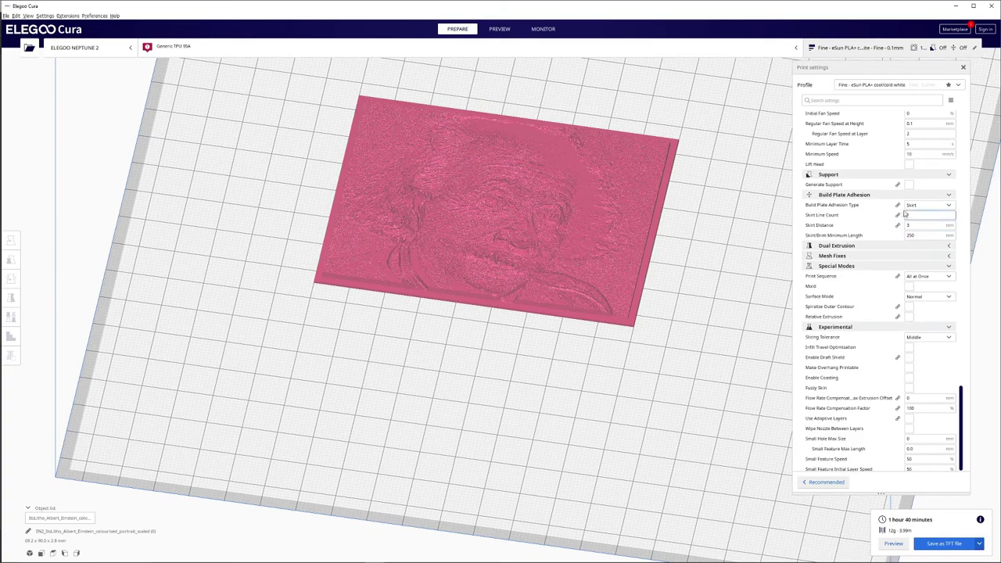
pyautogui.moveTo(913, 207)
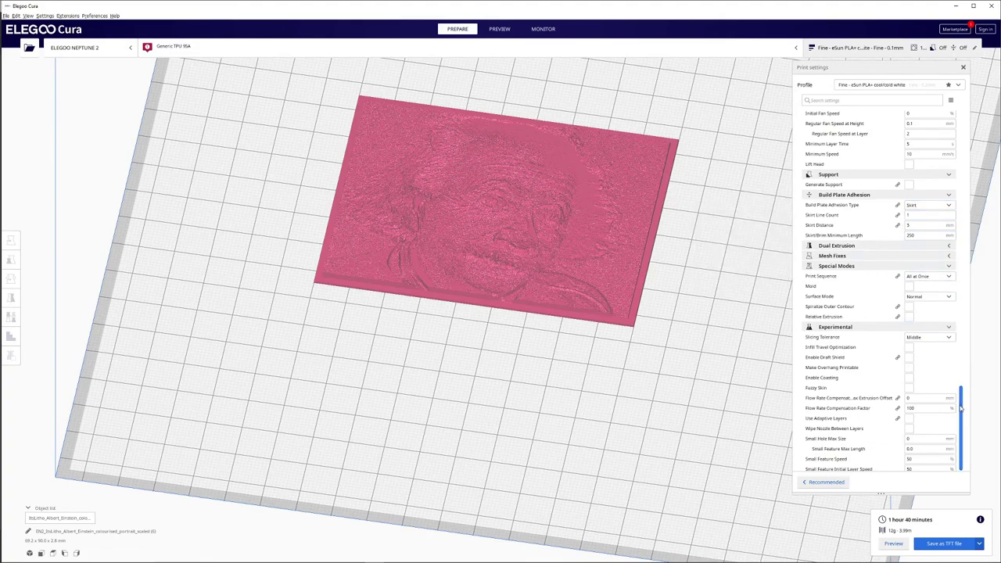
pyautogui.moveTo(961, 408); pyautogui.dragTo(963, 221)
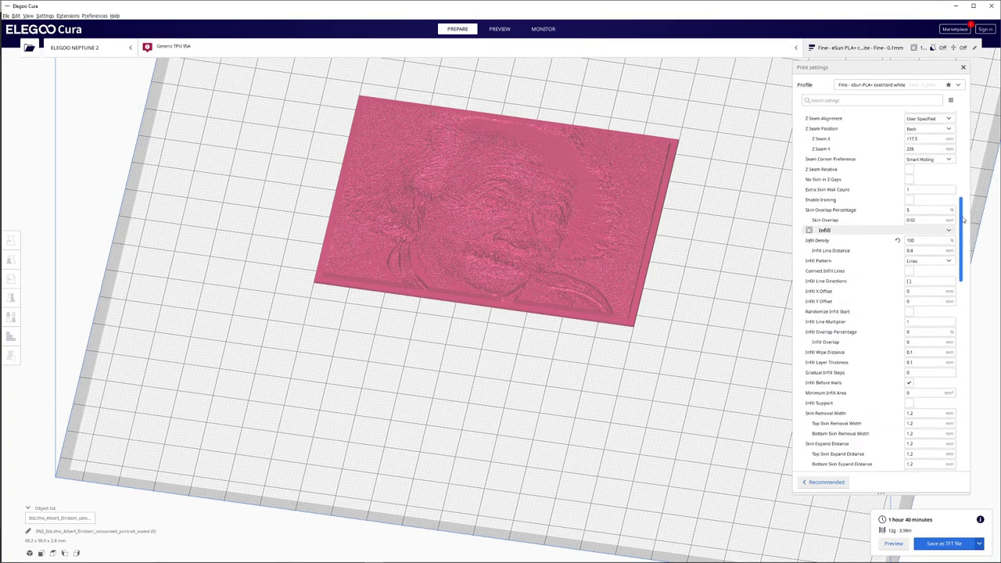
# Lower the Infill Density from 100% to 55%
pyautogui.doubleClick(919, 240)
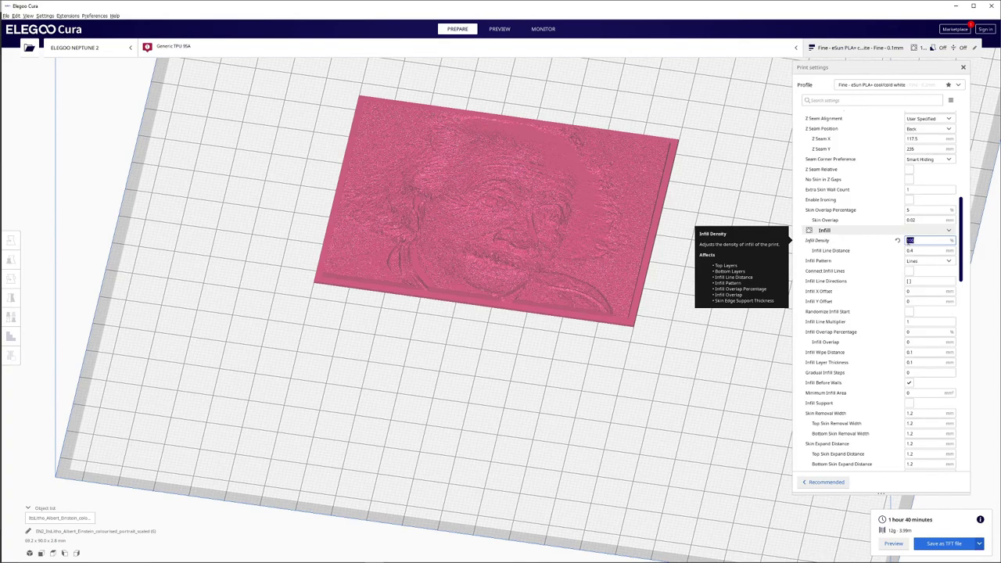
pyautogui.click(922, 241)
pyautogui.moveTo(922, 242); pyautogui.dragTo(900, 246)
pyautogui.write('55')
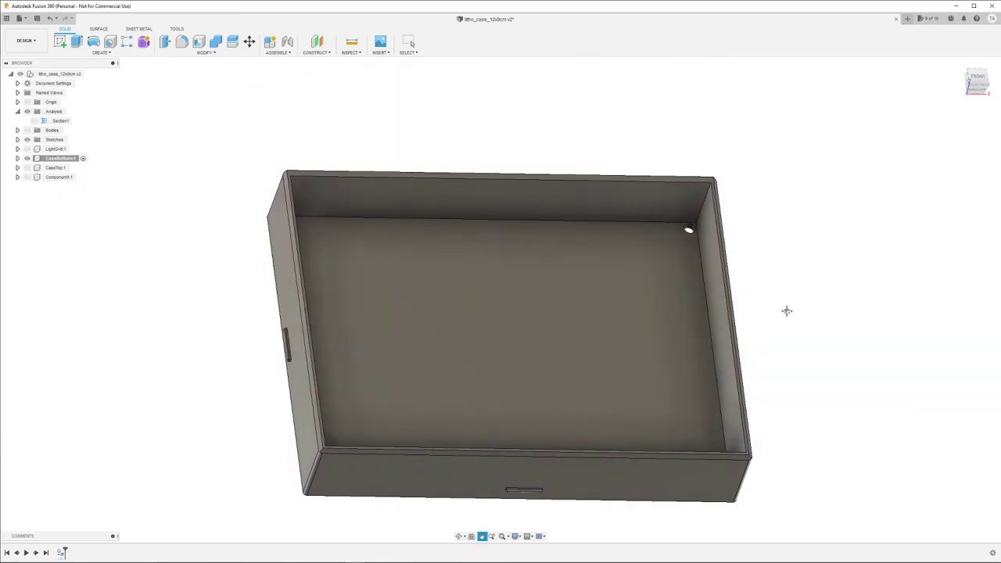
# Show and activate the CaseTop:1 lid, orbiting to look down into the lightbox
pyautogui.keyDown('shift'); pyautogui.moveTo(786, 311); pyautogui.dragTo(759, 297, button='middle'); pyautogui.keyUp('shift')
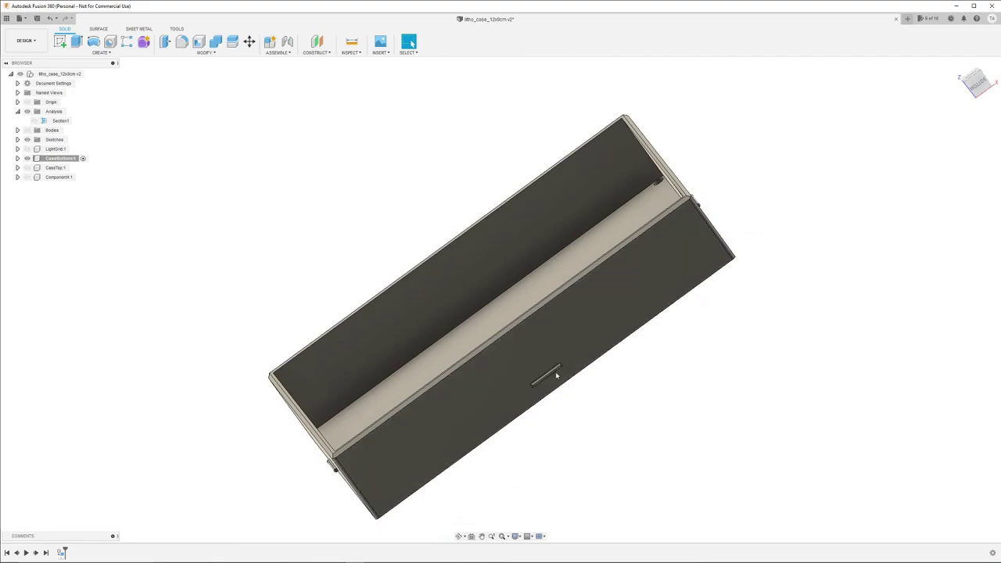
pyautogui.keyDown('shift'); pyautogui.moveTo(809, 226); pyautogui.dragTo(833, 230, button='middle'); pyautogui.keyUp('shift')
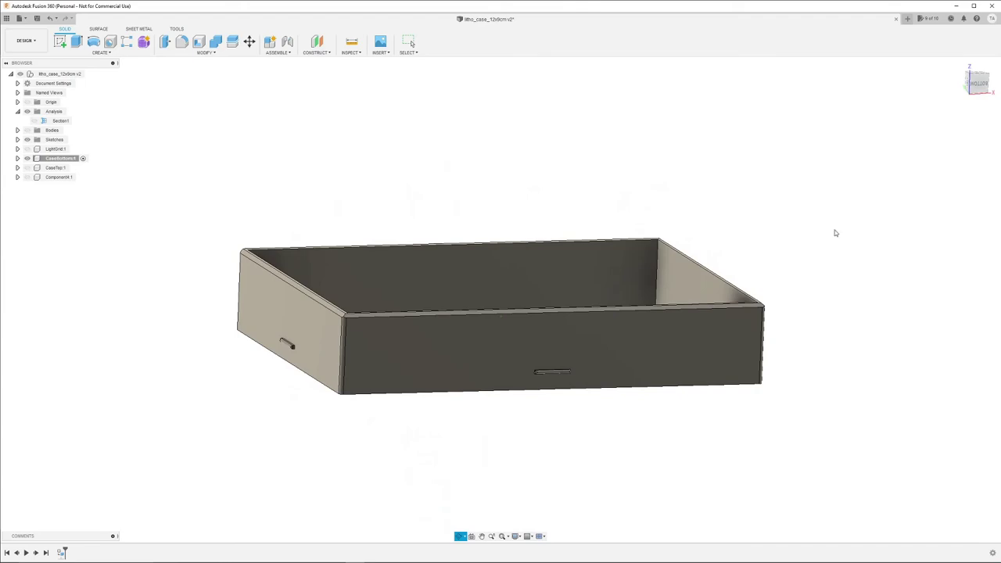
pyautogui.click(28, 167)
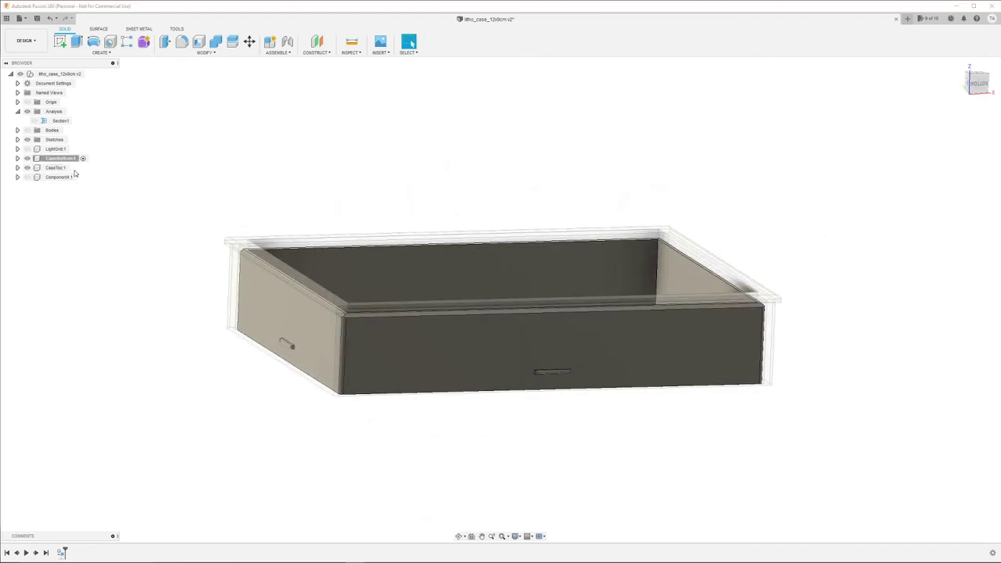
pyautogui.click(74, 168)
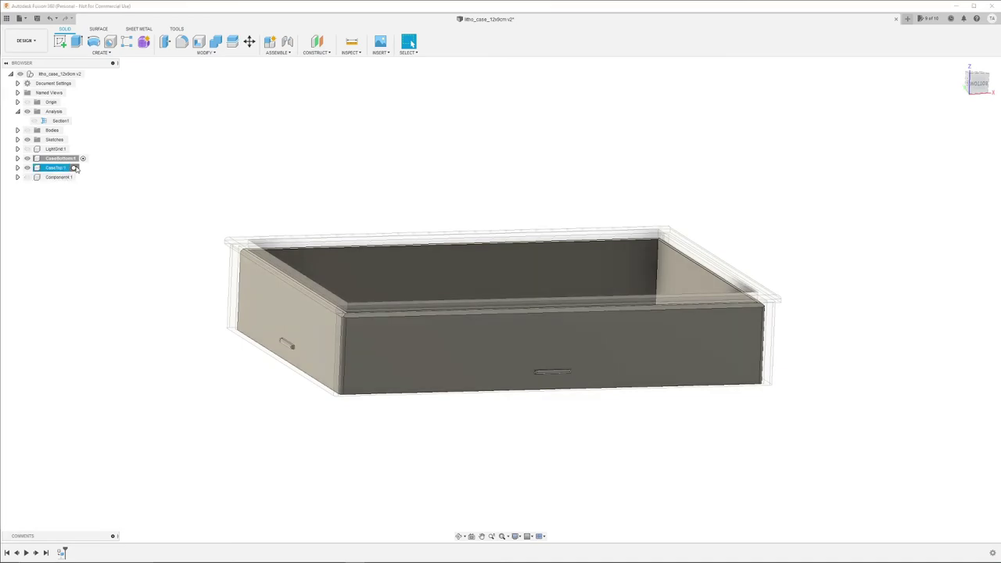
pyautogui.click(75, 168)
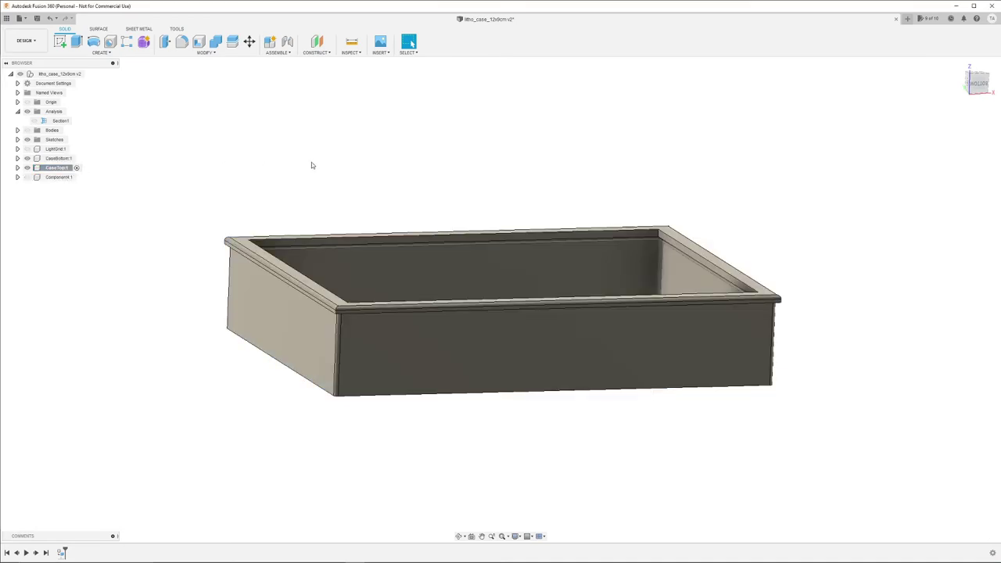
pyautogui.keyDown('shift'); pyautogui.moveTo(318, 165); pyautogui.dragTo(214, 165, button='middle'); pyautogui.keyUp('shift')
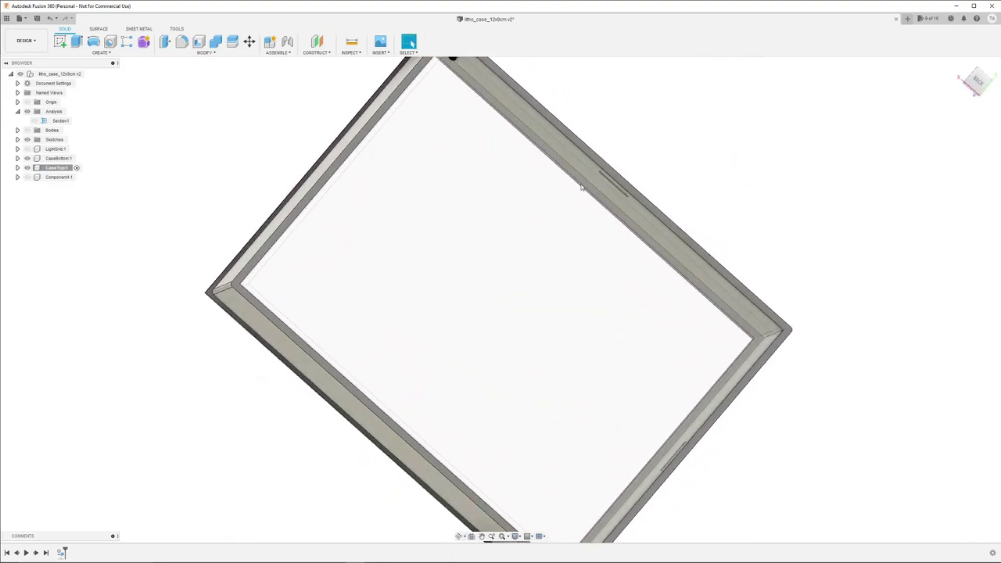
pyautogui.keyDown('shift'); pyautogui.moveTo(575, 194); pyautogui.dragTo(429, 220, button='middle'); pyautogui.keyUp('shift')
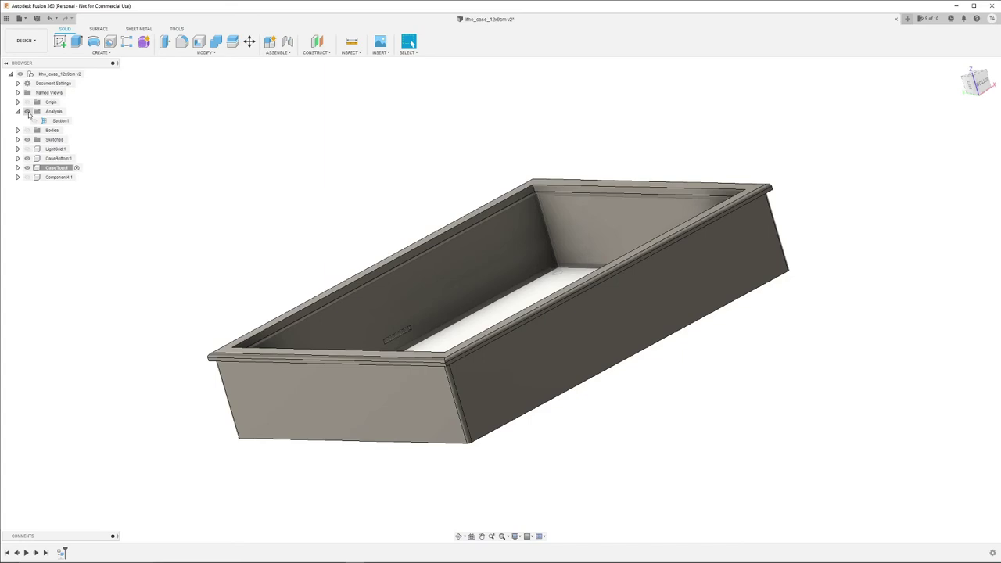
# Turn on the Section1 analysis and orbit around the cut walls, floor and lid
pyautogui.click(27, 112)
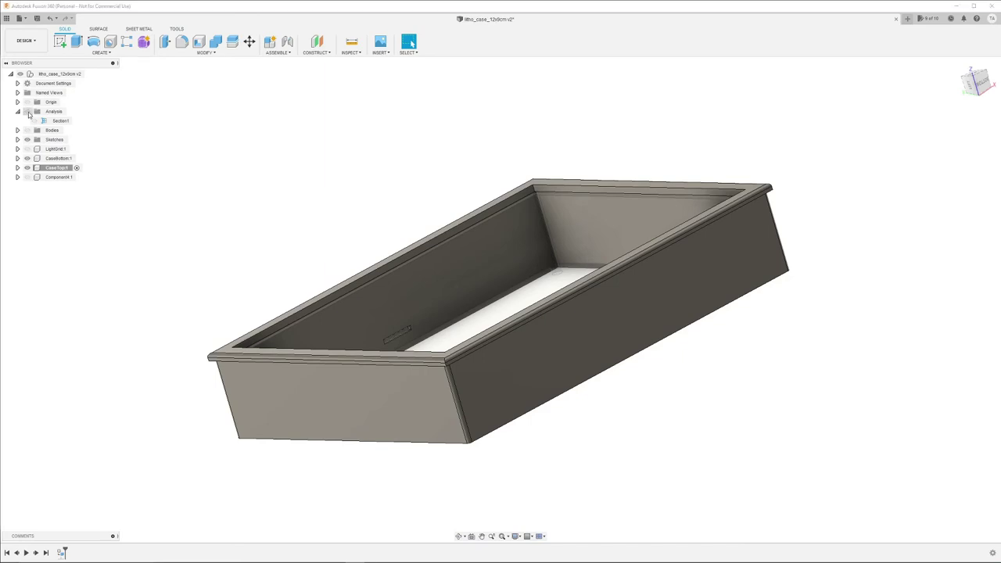
pyautogui.click(28, 112)
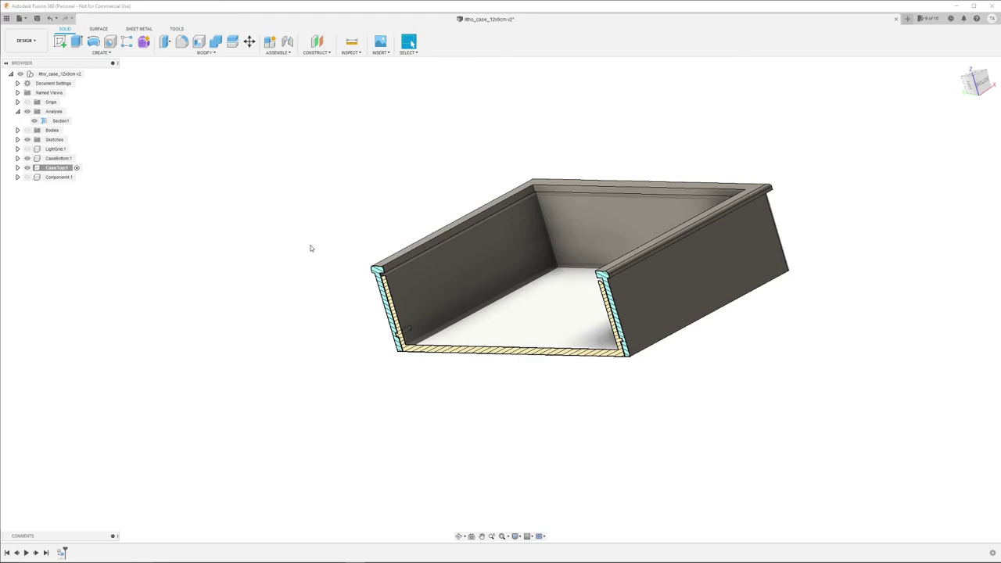
pyautogui.keyDown('shift'); pyautogui.moveTo(323, 253); pyautogui.dragTo(461, 275, button='middle'); pyautogui.keyUp('shift')
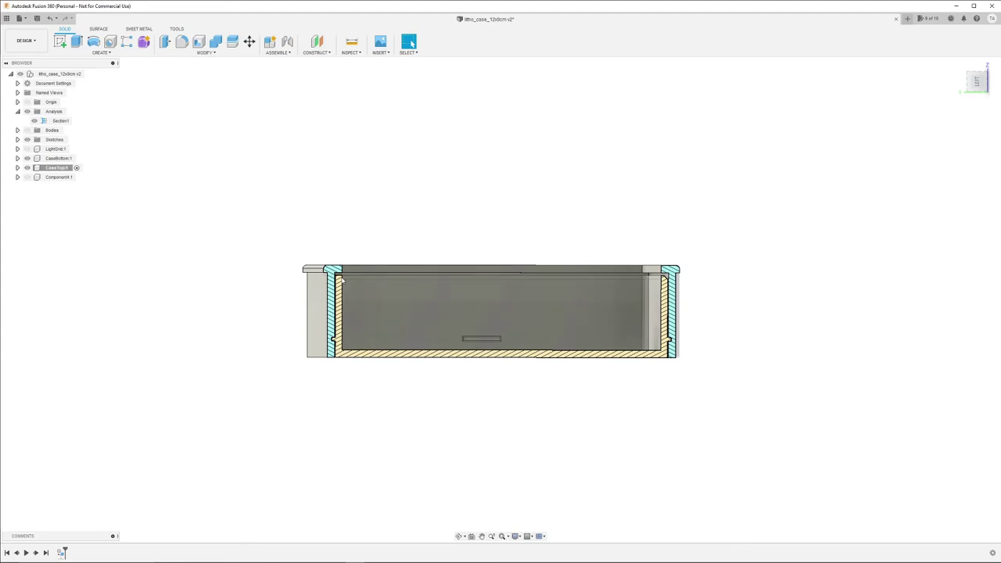
pyautogui.keyDown('shift'); pyautogui.moveTo(490, 289); pyautogui.dragTo(742, 200, button='middle'); pyautogui.keyUp('shift')
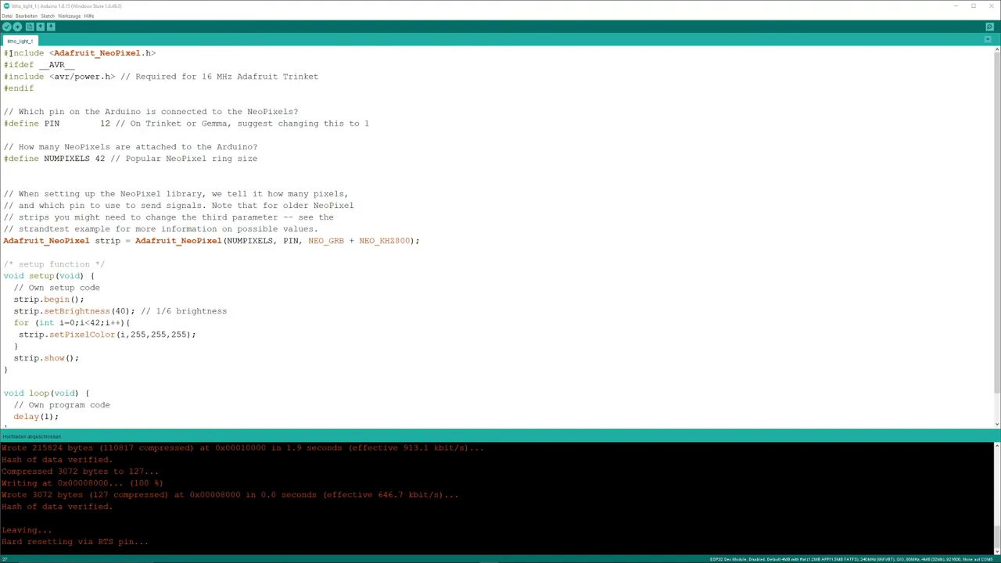
pyautogui.click(7, 52)
pyautogui.moveTo(6, 53); pyautogui.dragTo(4, 65)
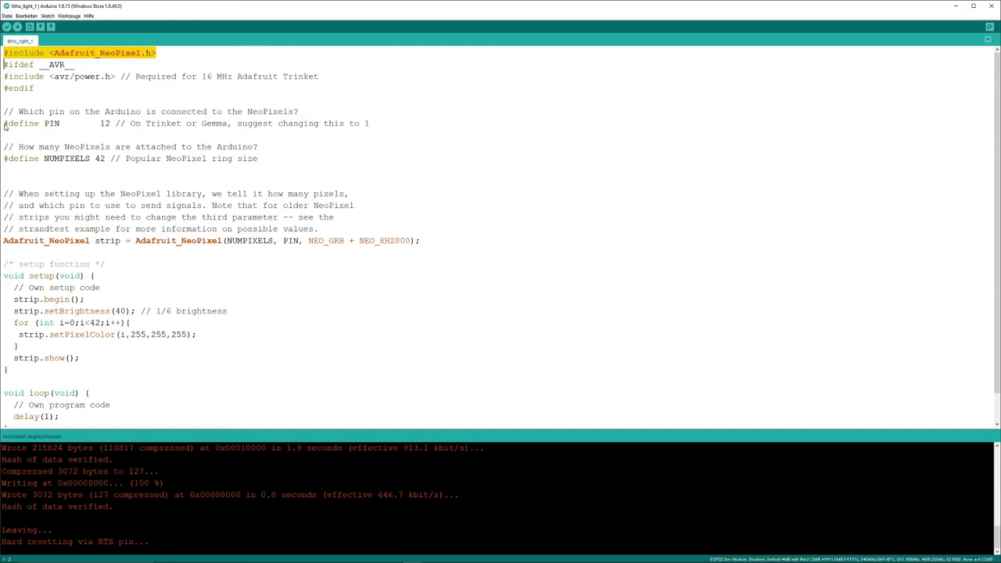
pyautogui.moveTo(4, 123); pyautogui.dragTo(111, 125)
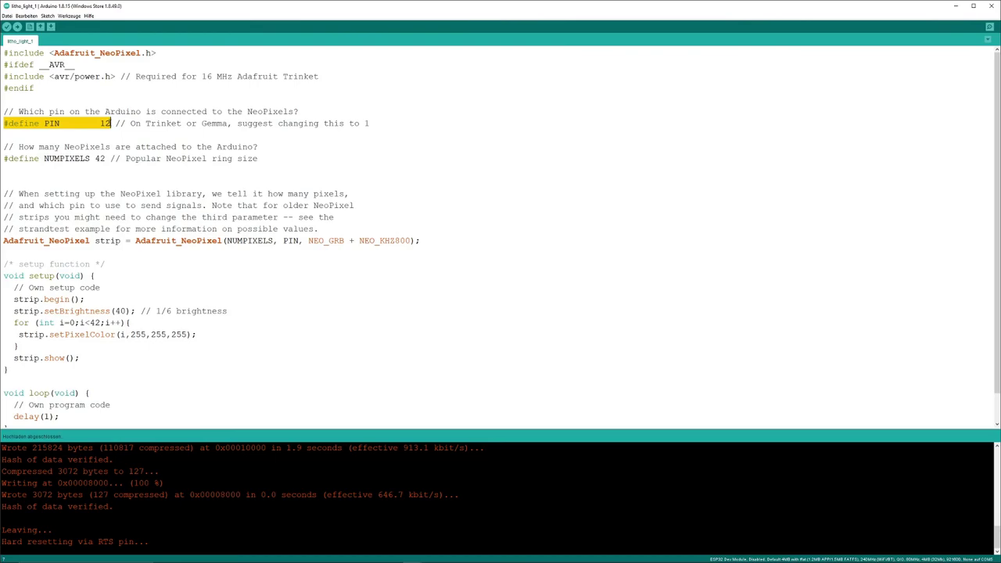
pyautogui.click(110, 124)
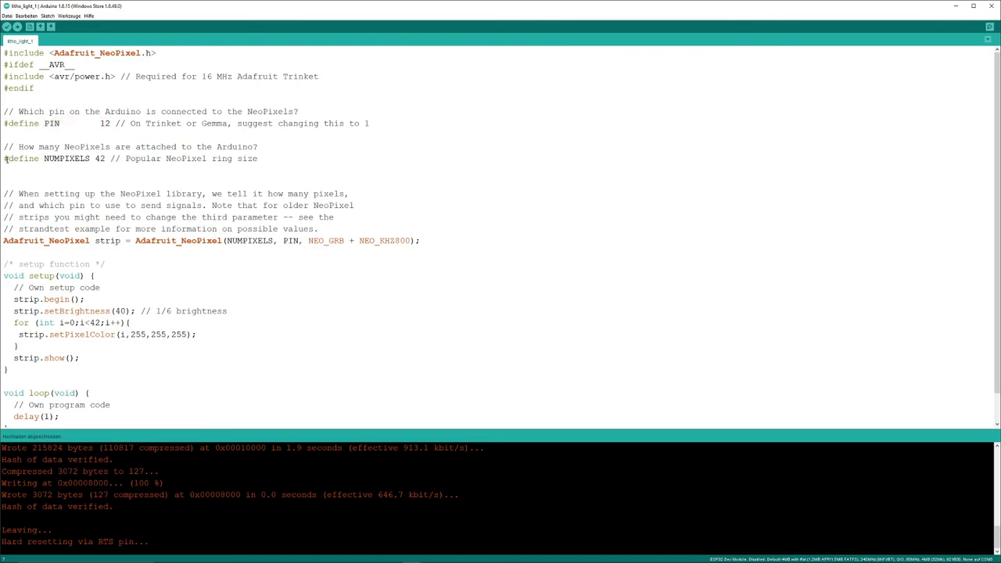
pyautogui.moveTo(5, 158); pyautogui.dragTo(106, 159)
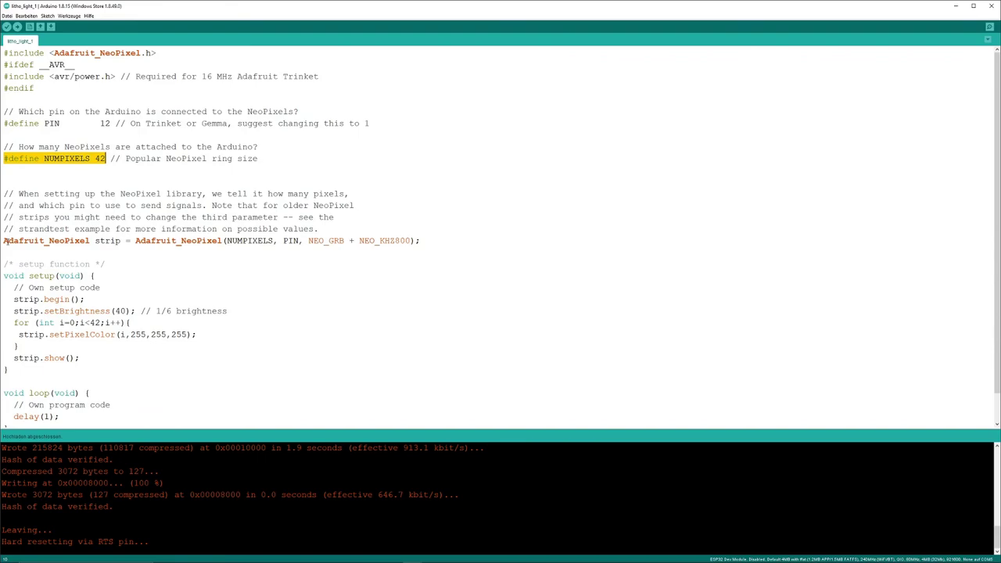
pyautogui.moveTo(4, 241); pyautogui.dragTo(300, 242)
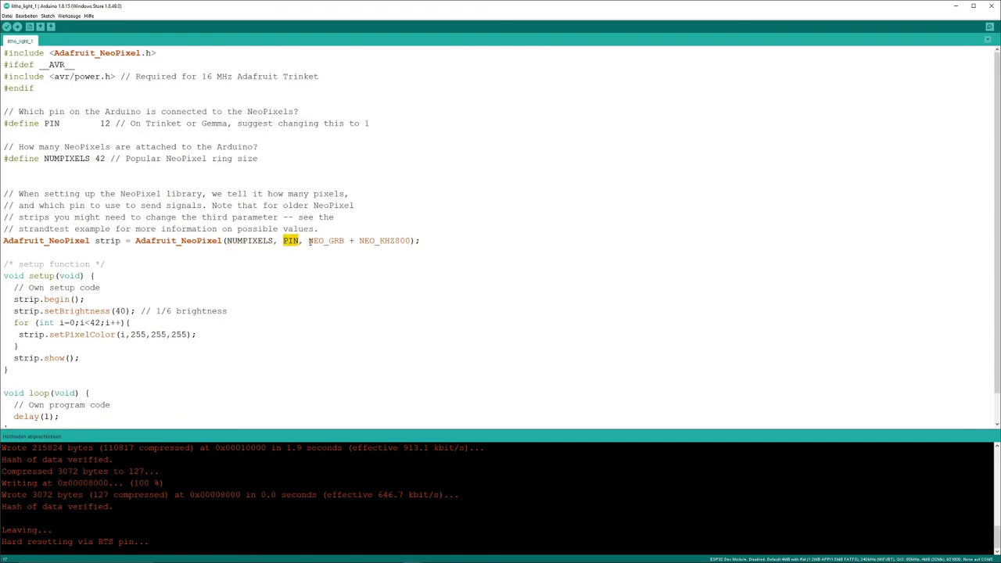
pyautogui.moveTo(310, 242); pyautogui.dragTo(412, 241)
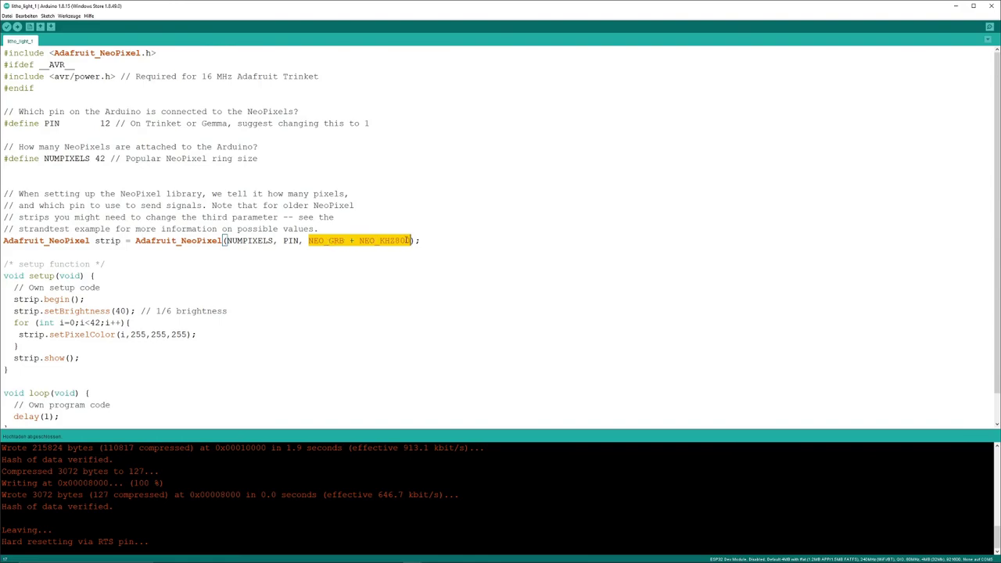
pyautogui.click(70, 276)
pyautogui.scroll(-1, 71, 276)
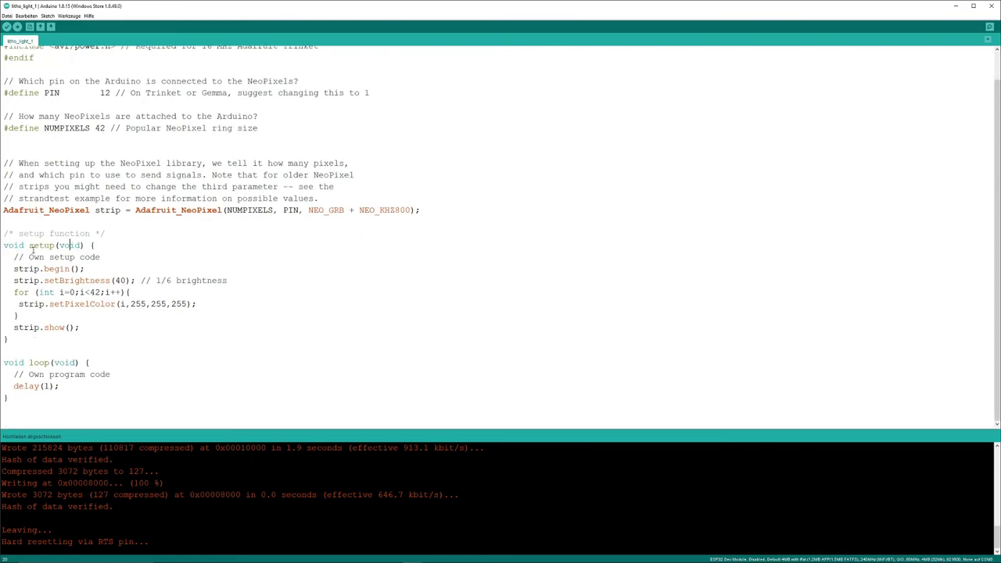
pyautogui.moveTo(14, 268); pyautogui.dragTo(84, 269)
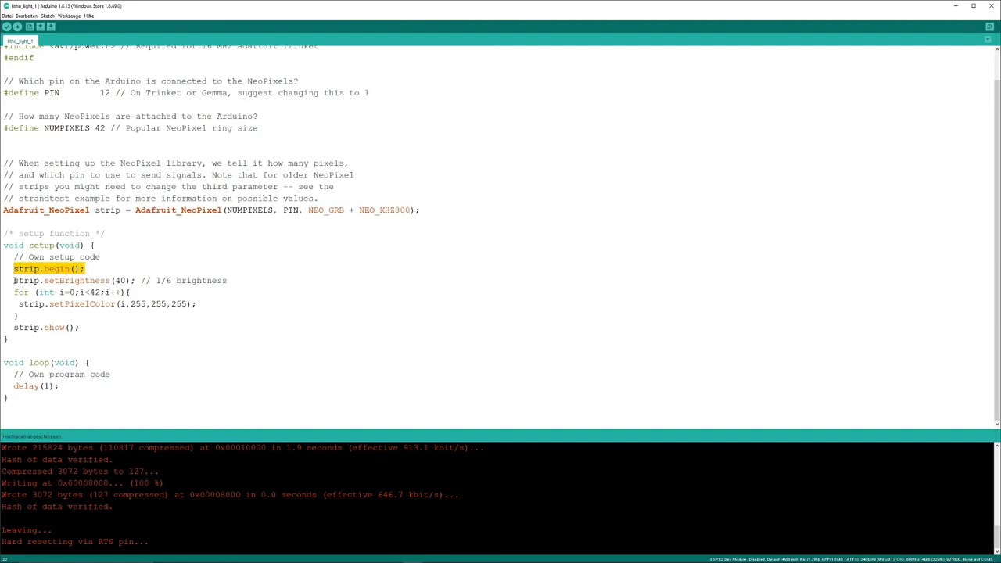
pyautogui.moveTo(14, 280); pyautogui.dragTo(133, 280)
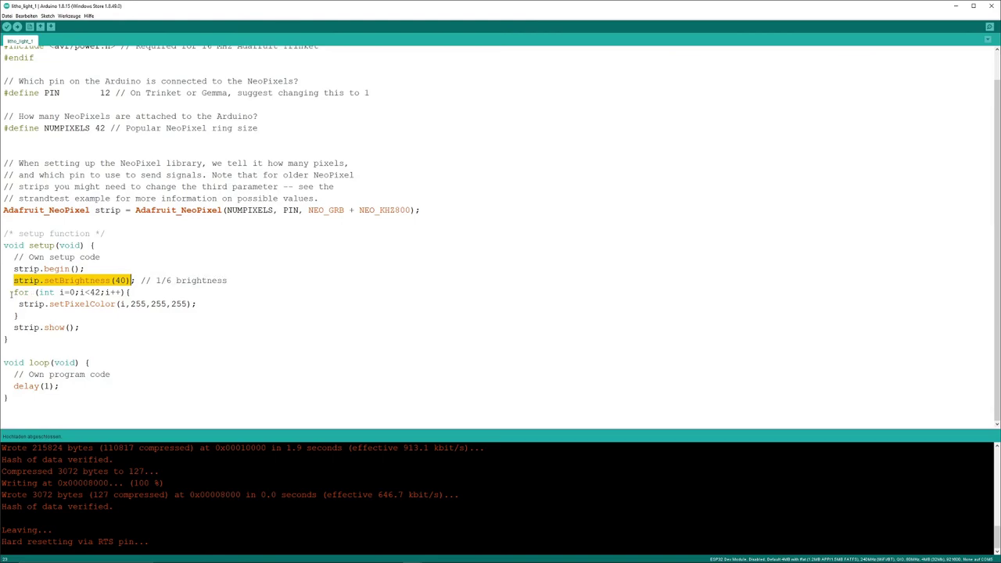
pyautogui.moveTo(14, 292); pyautogui.dragTo(132, 292)
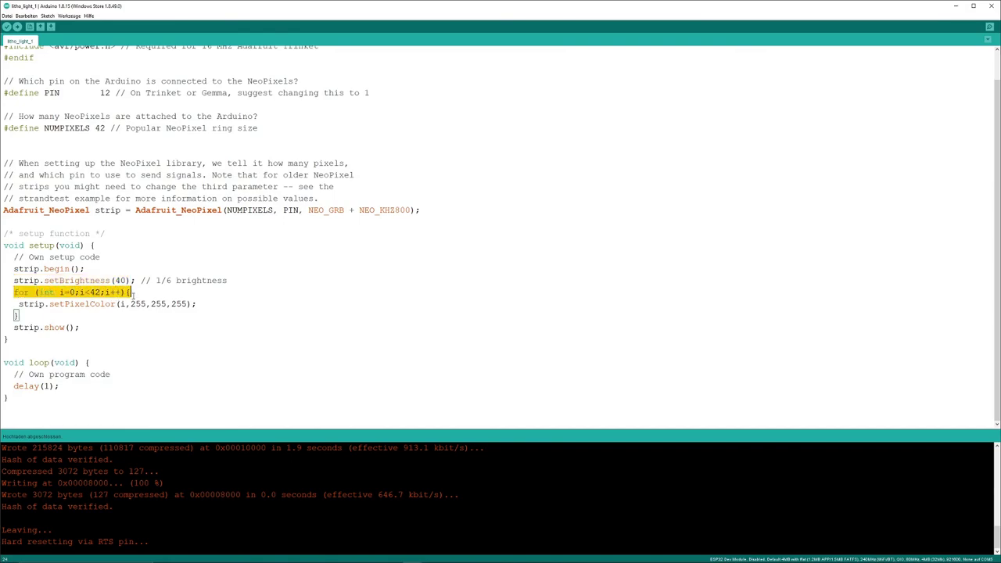
pyautogui.click(72, 128)
# Replace the hard-coded 42 in the for-loop condition with NUMPIXELS using copy and paste
pyautogui.doubleClick(72, 127)
pyautogui.rightClick(72, 128)
pyautogui.click(85, 165)
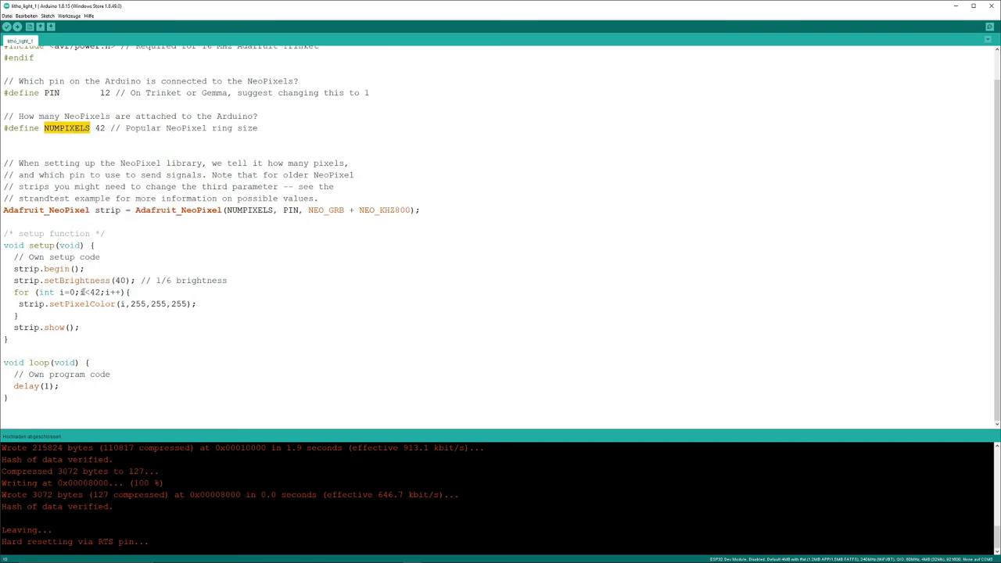
pyautogui.doubleClick(94, 292)
pyautogui.rightClick(94, 293)
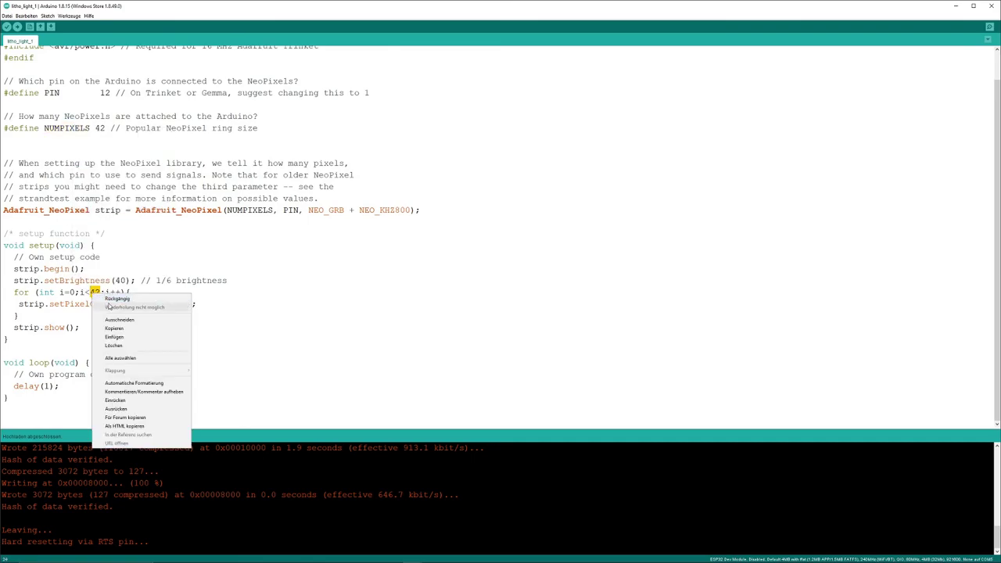
pyautogui.click(115, 328)
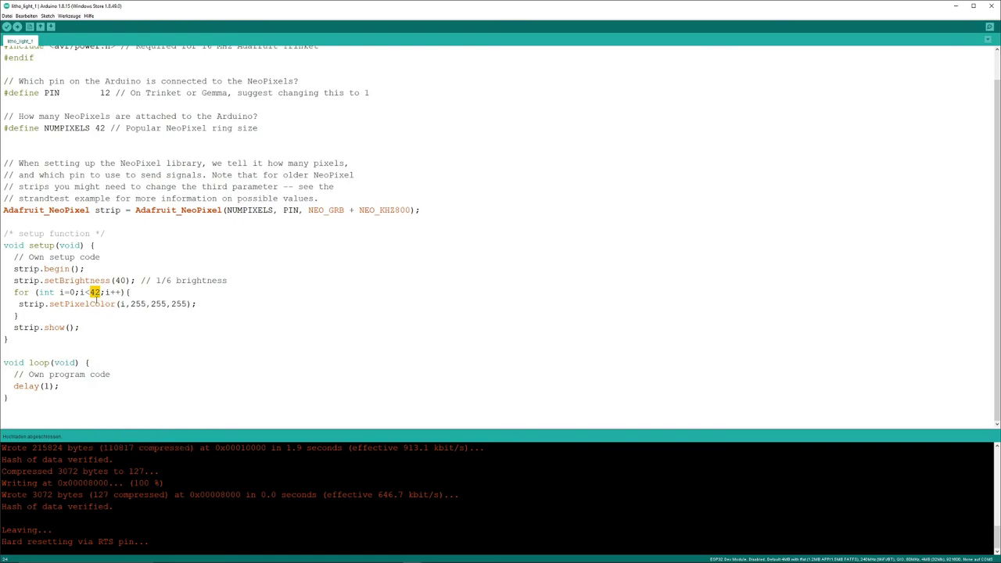
pyautogui.doubleClick(67, 127)
pyautogui.rightClick(67, 128)
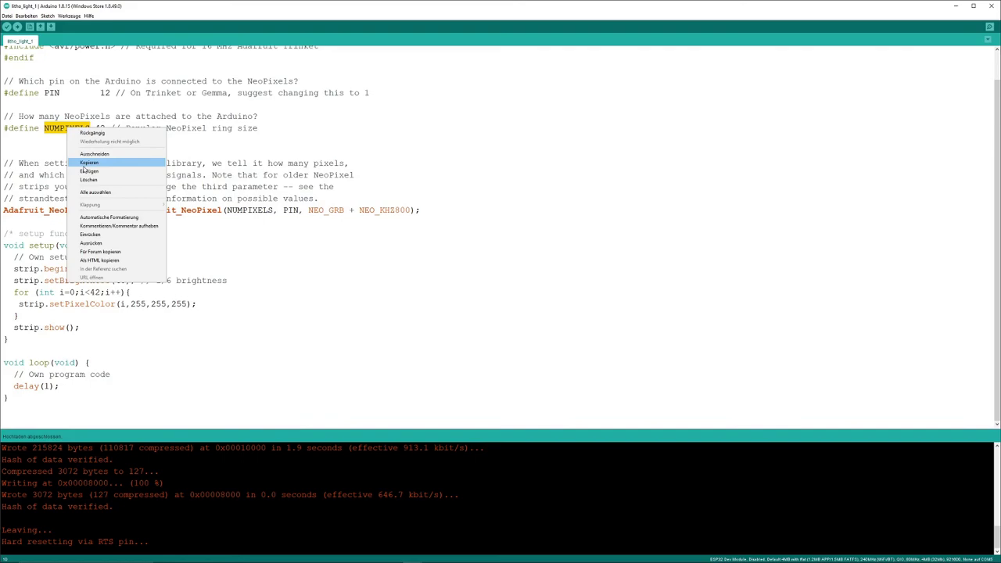
pyautogui.click(89, 163)
pyautogui.doubleClick(94, 291)
pyautogui.rightClick(94, 292)
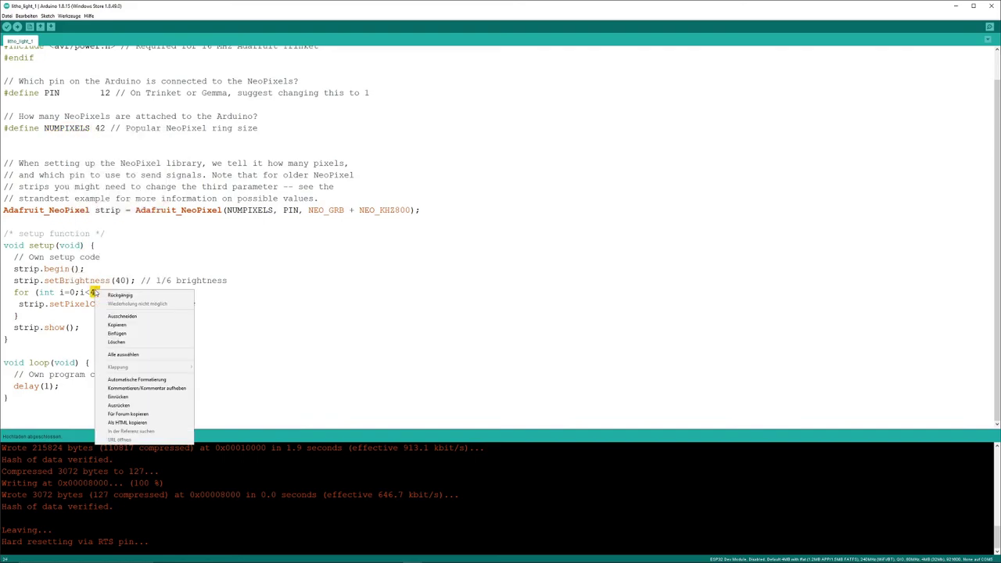
pyautogui.click(117, 333)
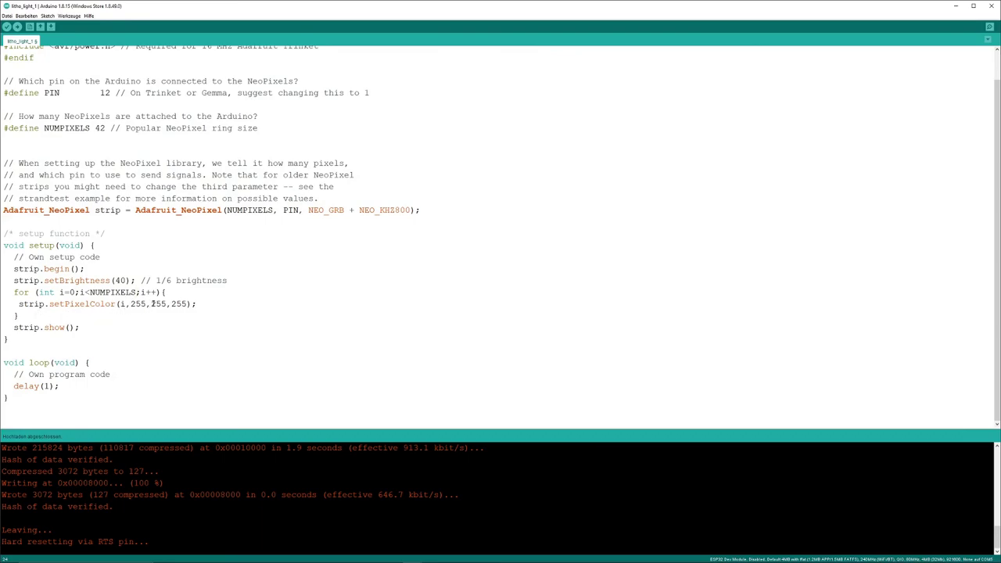
# Review the setPixelColor i argument, the loop braces and the strip.show() call
pyautogui.click(122, 304)
pyautogui.doubleClick(122, 304)
pyautogui.click(136, 305)
pyautogui.click(47, 318)
pyautogui.moveTo(13, 327); pyautogui.dragTo(75, 328)
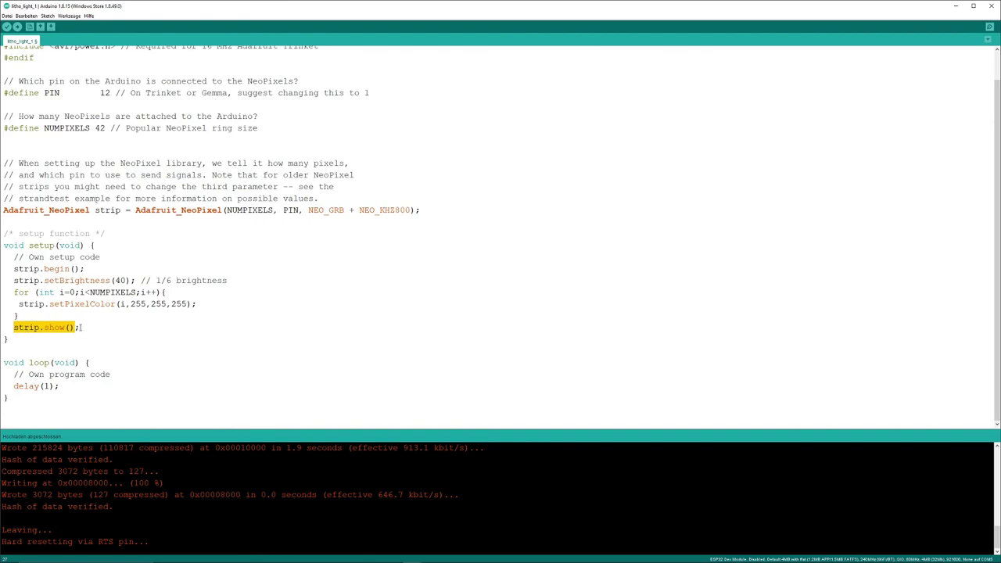
pyautogui.click(10, 362)
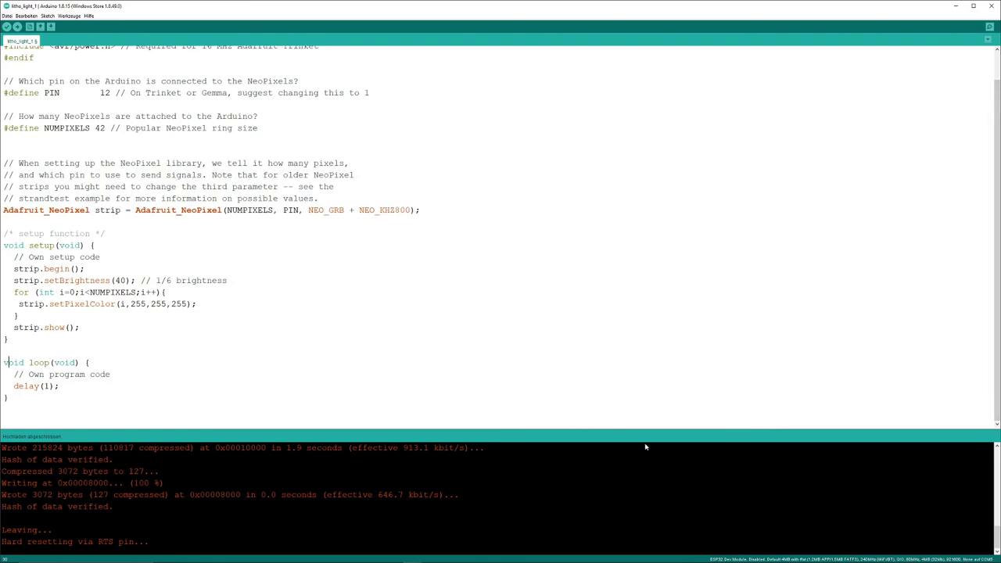
# Enlarge the console and scroll through the ESP32 upload log down to the hard reset
pyautogui.moveTo(363, 427); pyautogui.dragTo(388, 344)
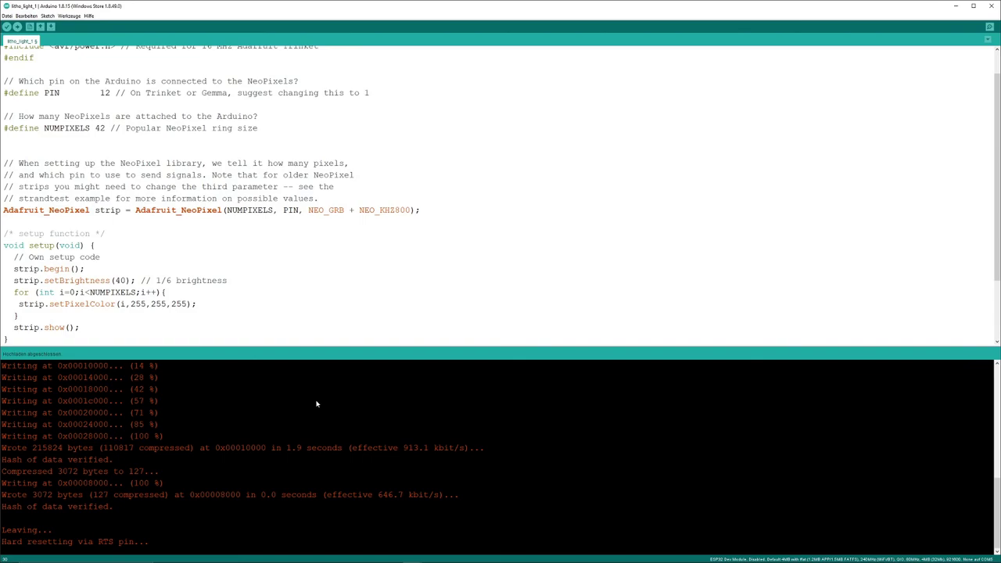
pyautogui.scroll(4, 317, 403)
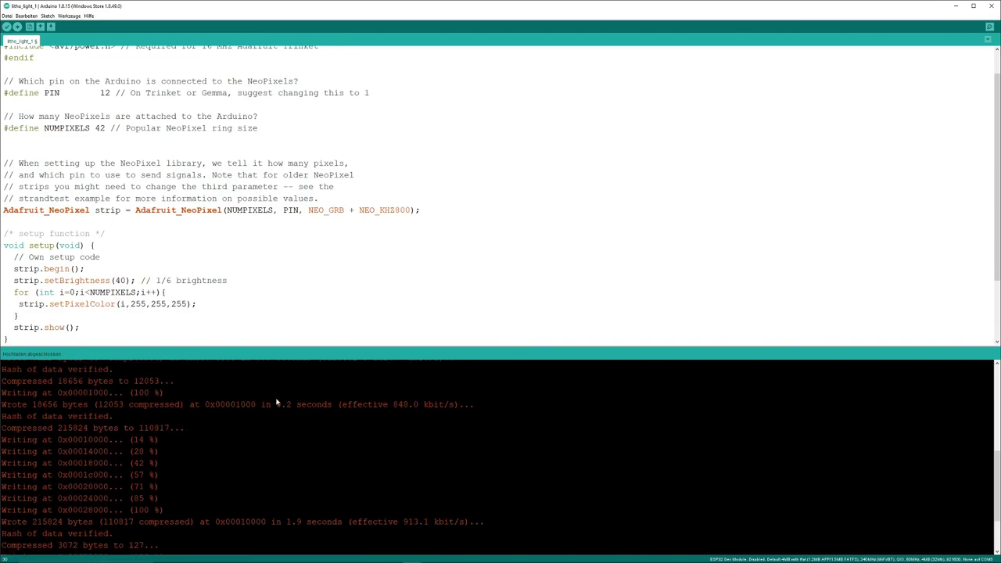
pyautogui.scroll(3, 258, 402)
pyautogui.scroll(3, 188, 400)
pyautogui.scroll(2, 188, 397)
pyautogui.scroll(-4, 188, 396)
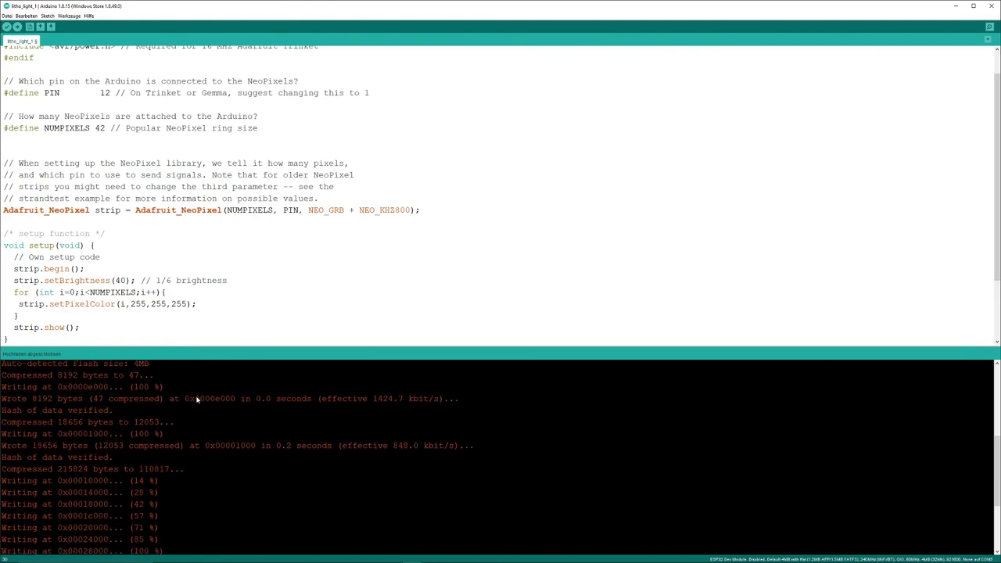
pyautogui.scroll(-3, 199, 399)
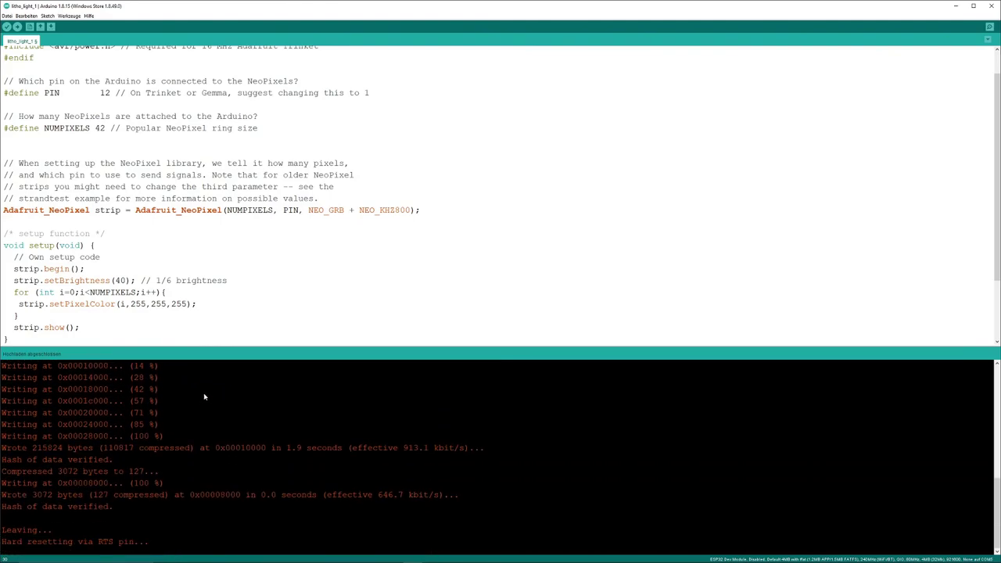